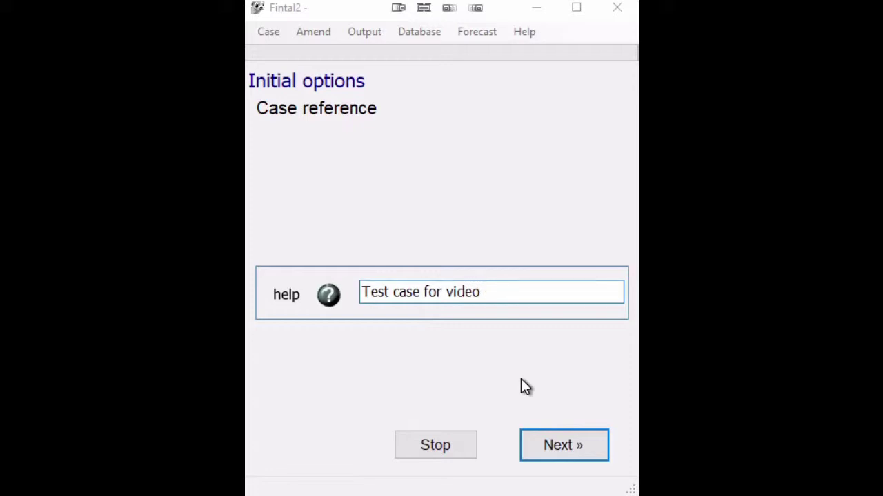
Accept the case reference and enter the case notes "This is where I can enter any notes about the case."
click(554, 462)
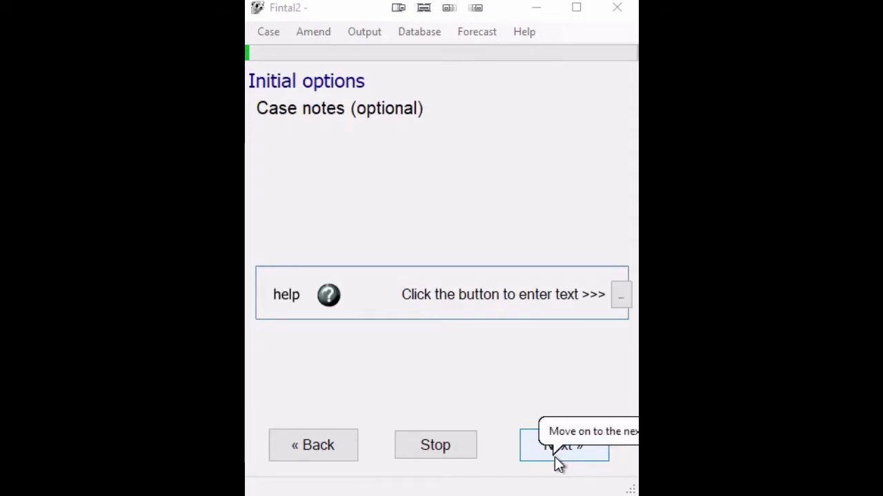
click(619, 301)
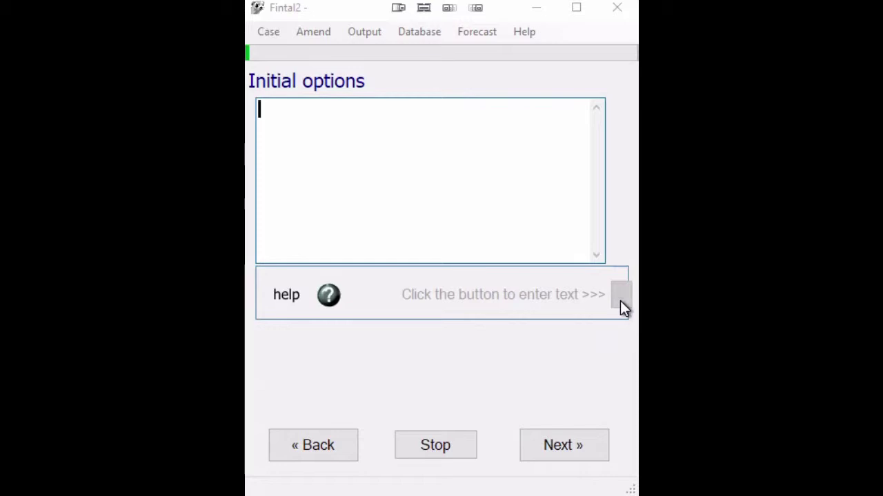
text(This i)
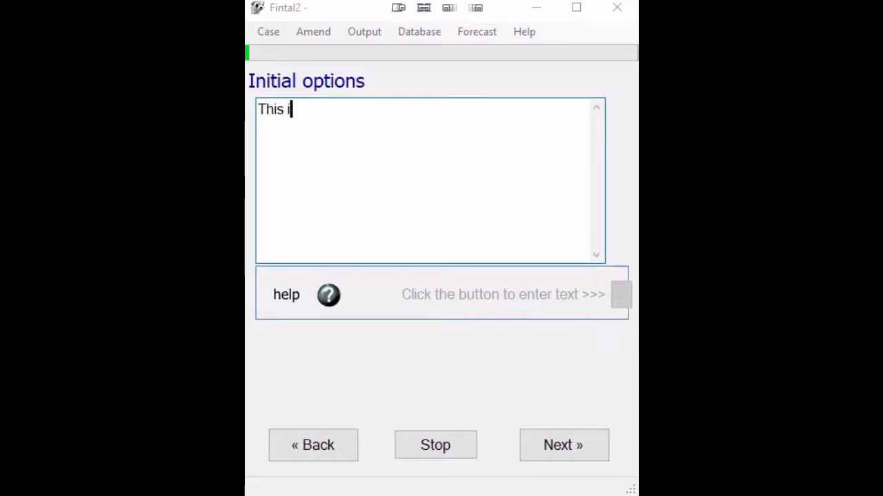
text(s where)
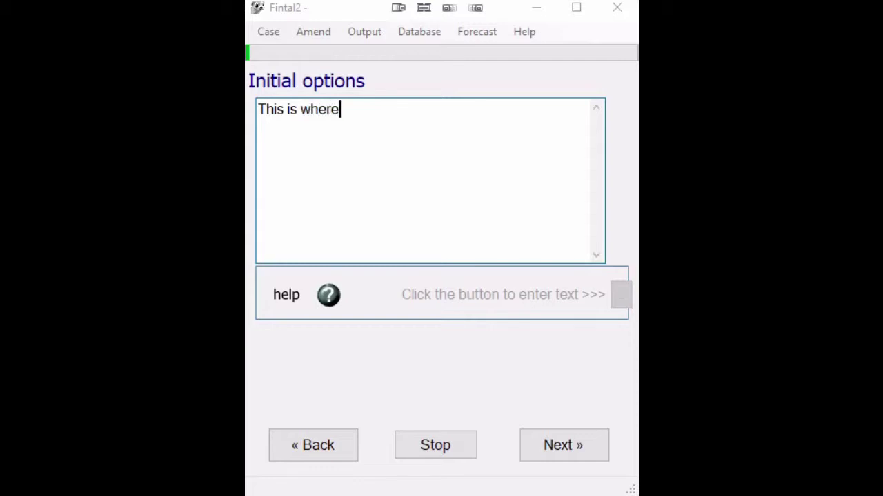
text( I can n)
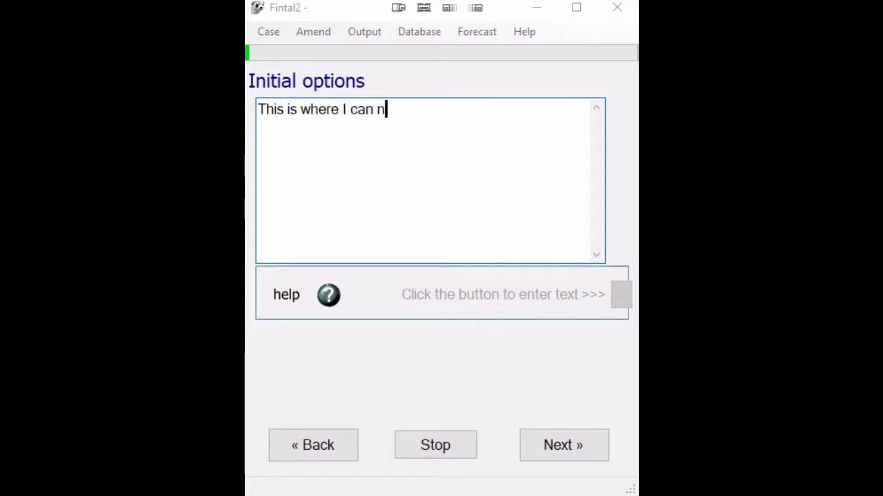
key(BackSpace)
text(enter a)
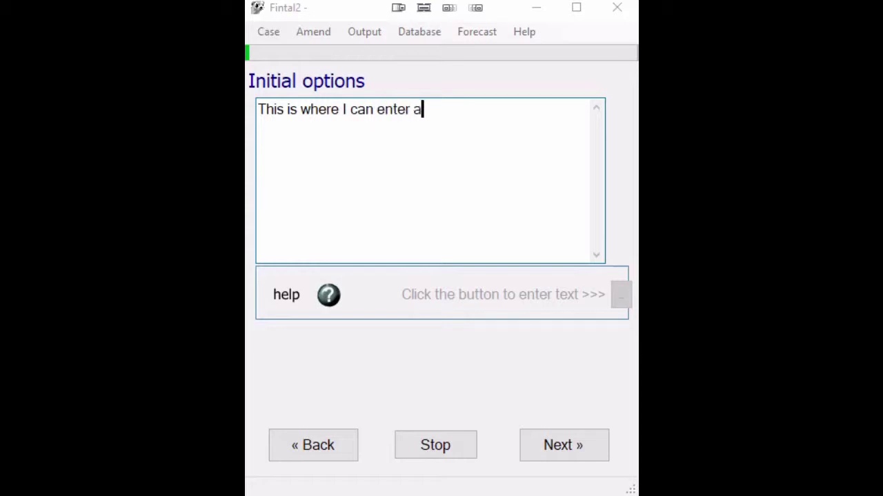
text(ny notes )
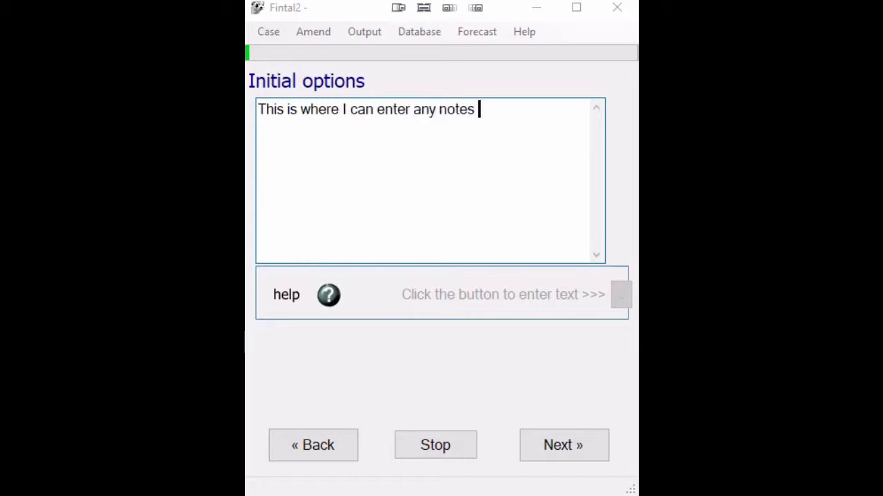
text(about the case)
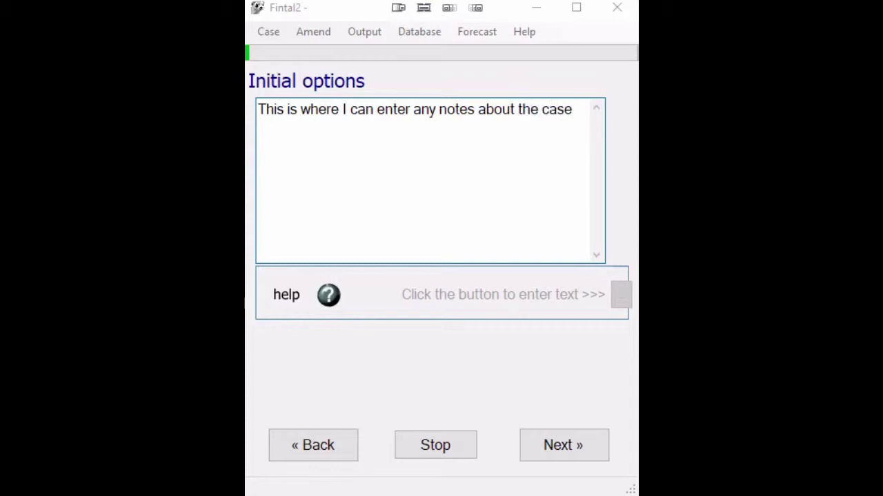
text(.)
click(560, 447)
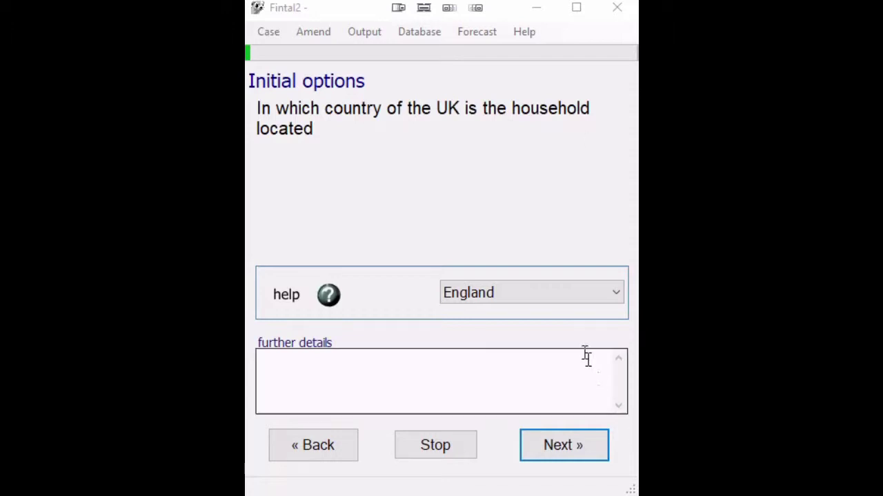
Keep England as the UK country where the household is located and continue to the council question
click(616, 294)
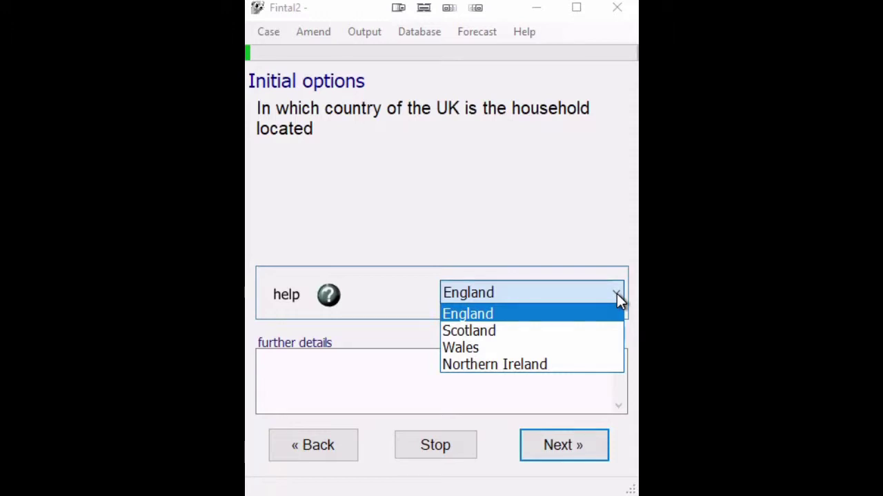
click(616, 294)
click(590, 446)
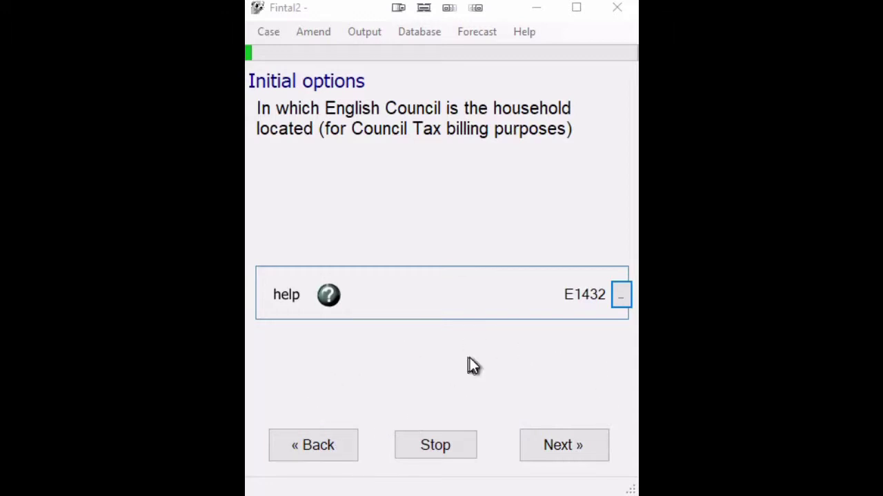
Set the household's English council for Council Tax billing to Blackpool (Blackpool Council) and continue
click(619, 301)
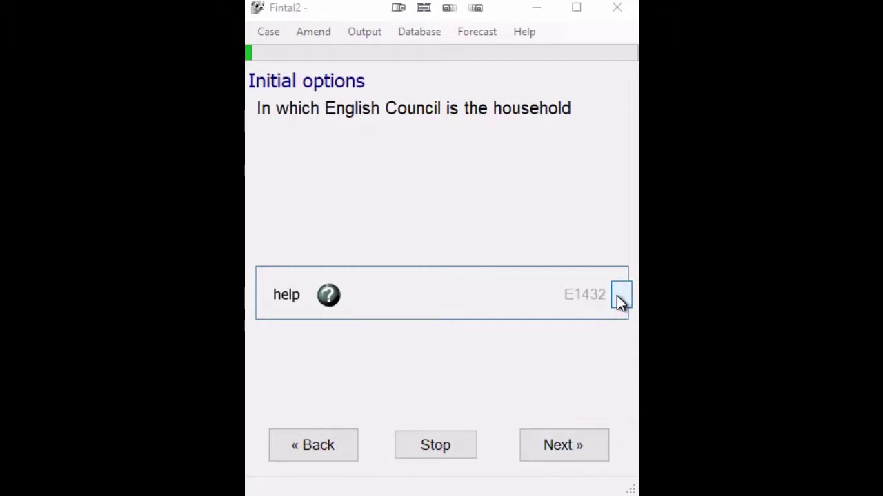
click(596, 121)
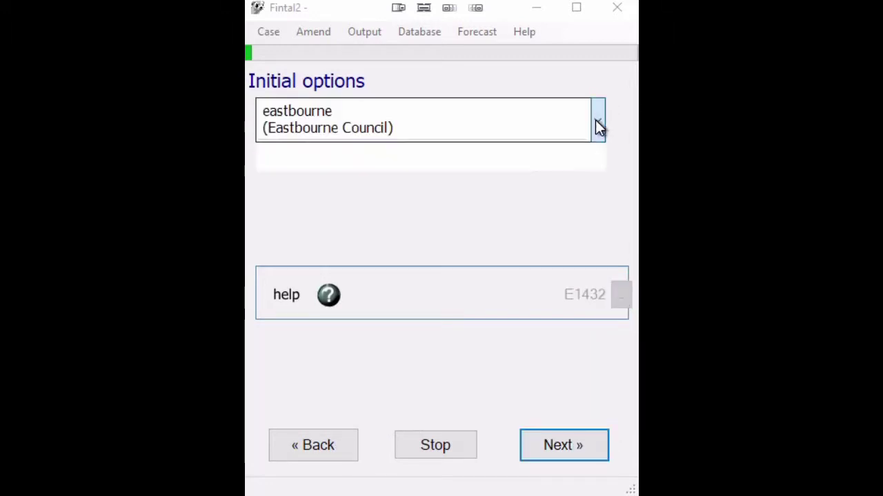
drag(597, 249, 603, 190)
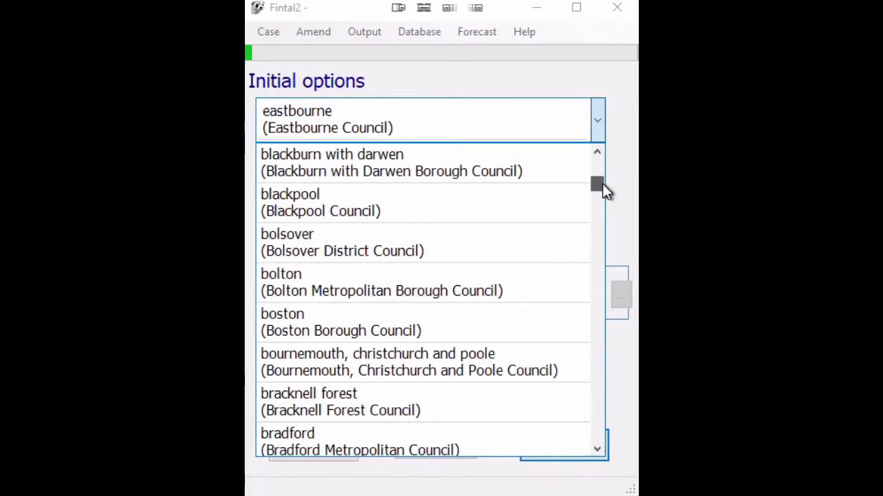
click(485, 216)
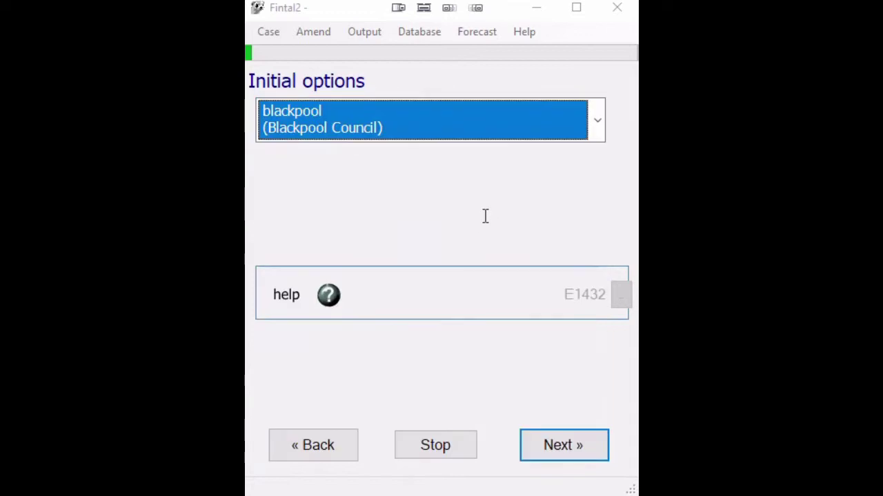
click(536, 445)
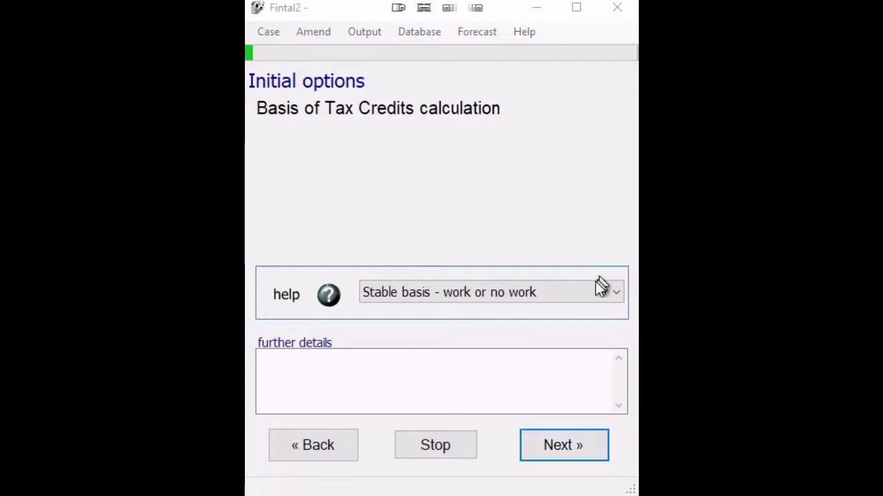
Keep "Stable basis - work or no work" as the basis of the Tax Credits calculation and continue
click(608, 294)
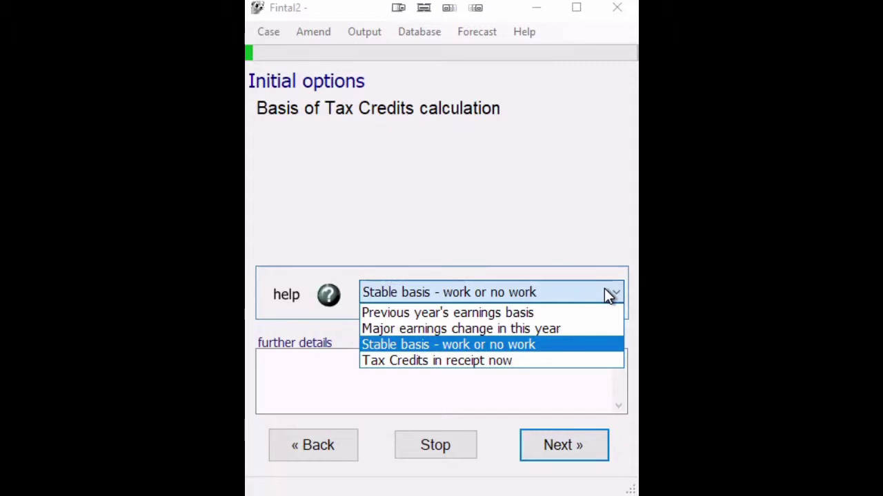
click(552, 353)
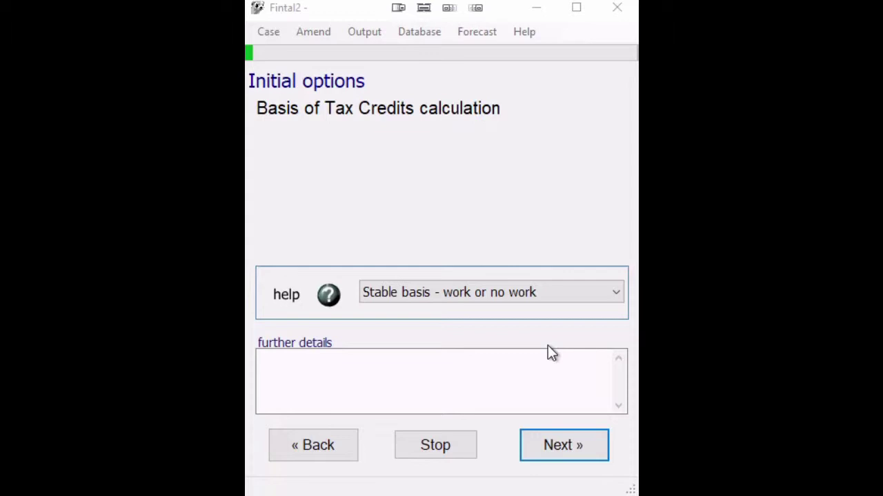
click(560, 456)
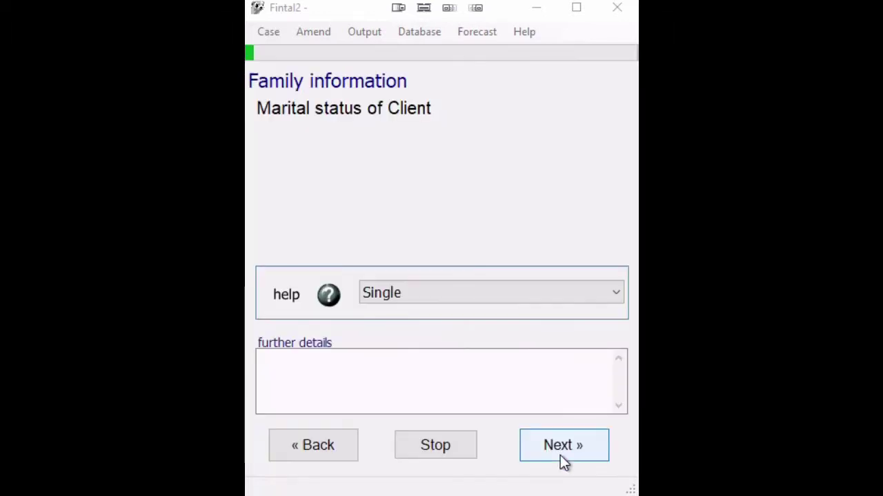
Record the client's marital status as Single with the further details "Recently separated." and continue
click(606, 292)
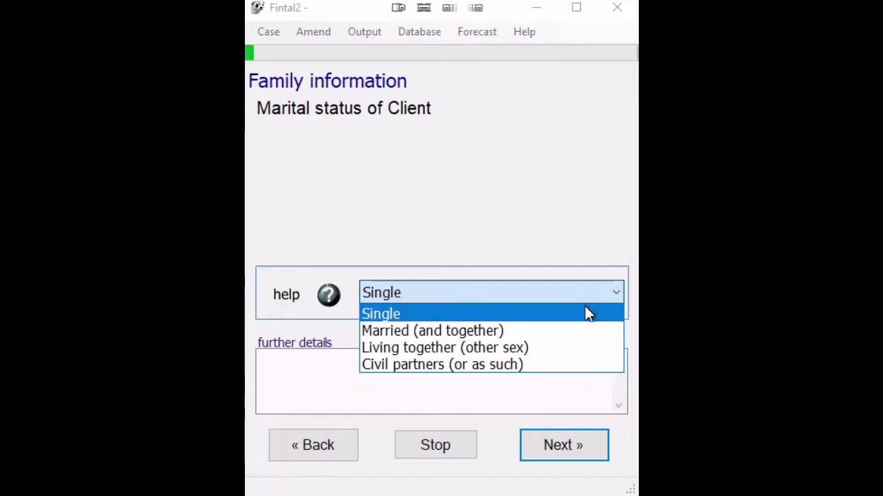
click(585, 314)
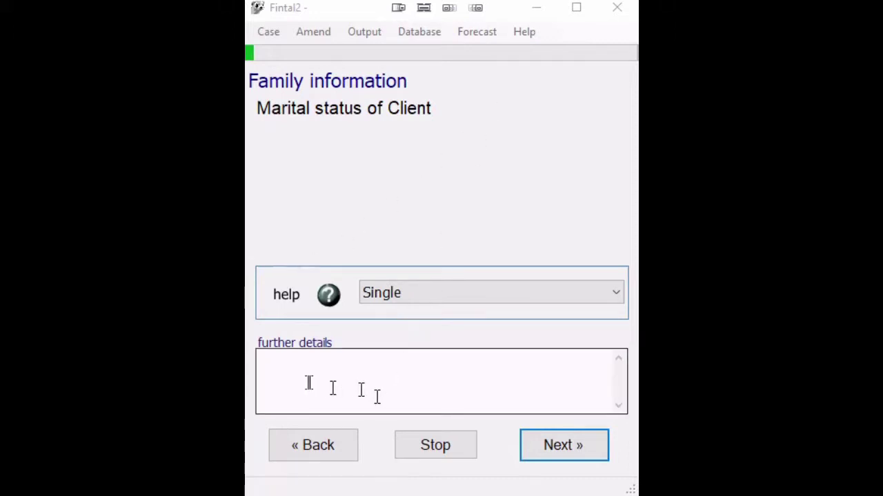
click(262, 358)
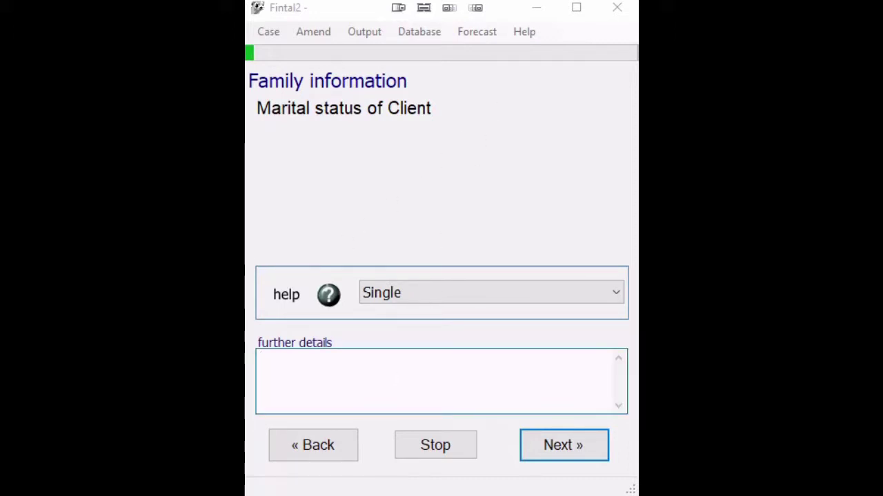
text(Recen)
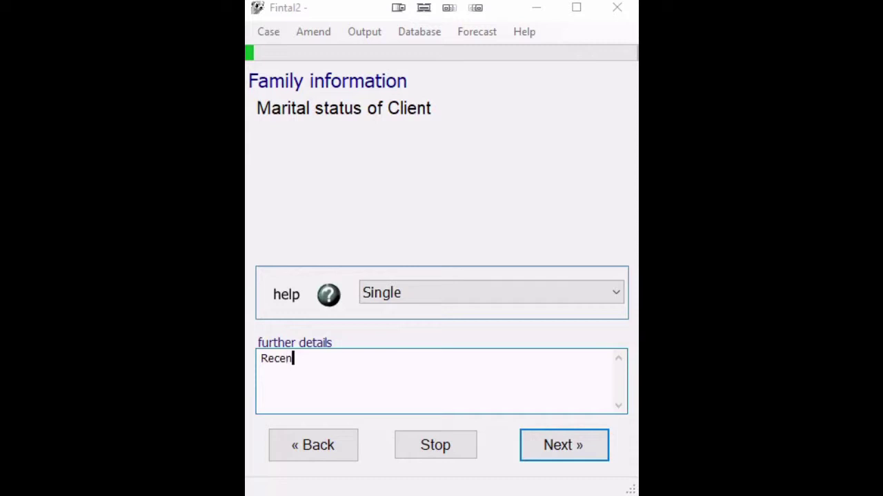
text(tly separa)
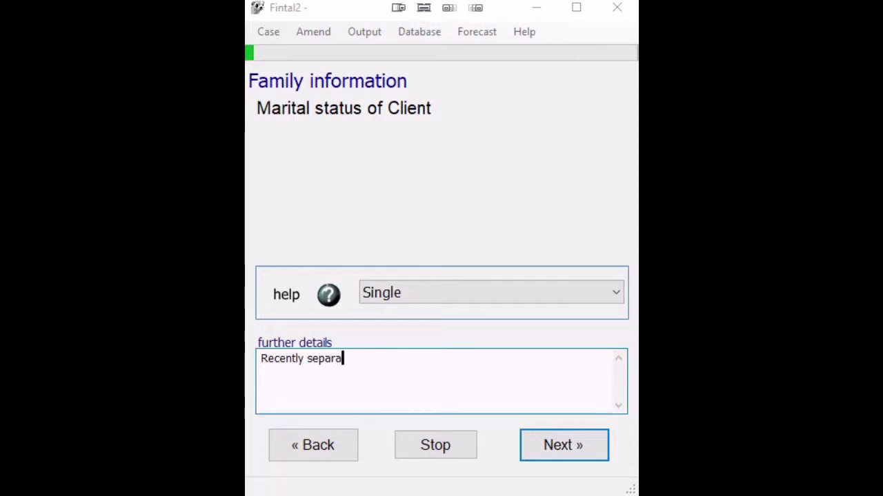
text(ted.)
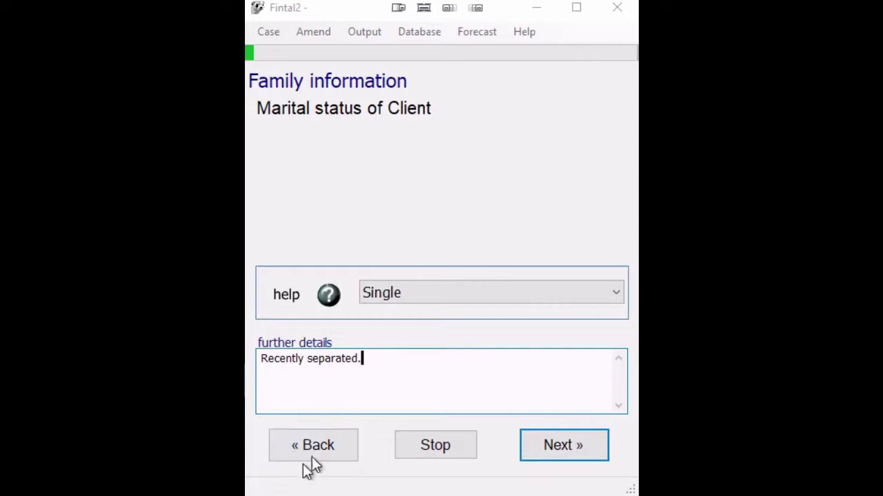
click(561, 447)
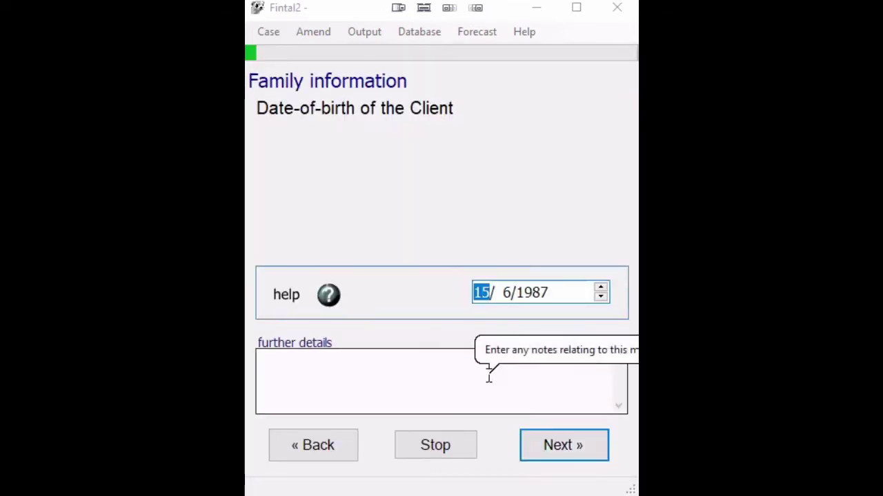
Try changing the year and month of the client's date of birth
click(544, 302)
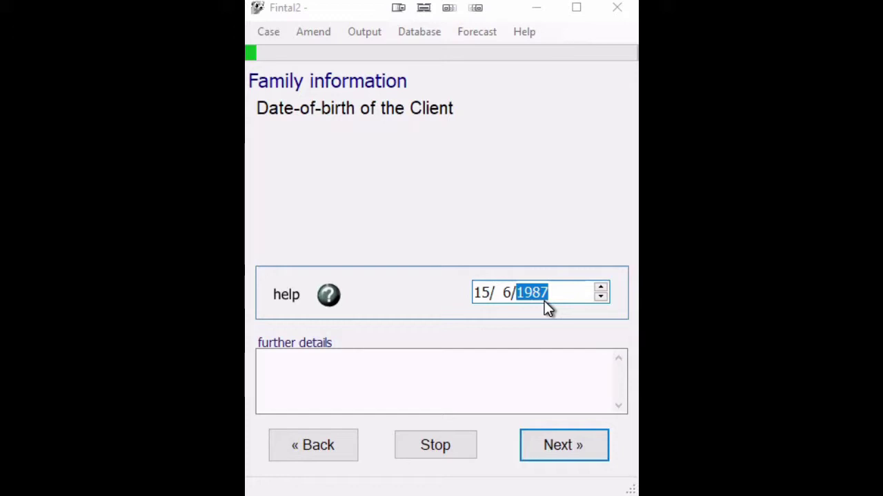
text(1)
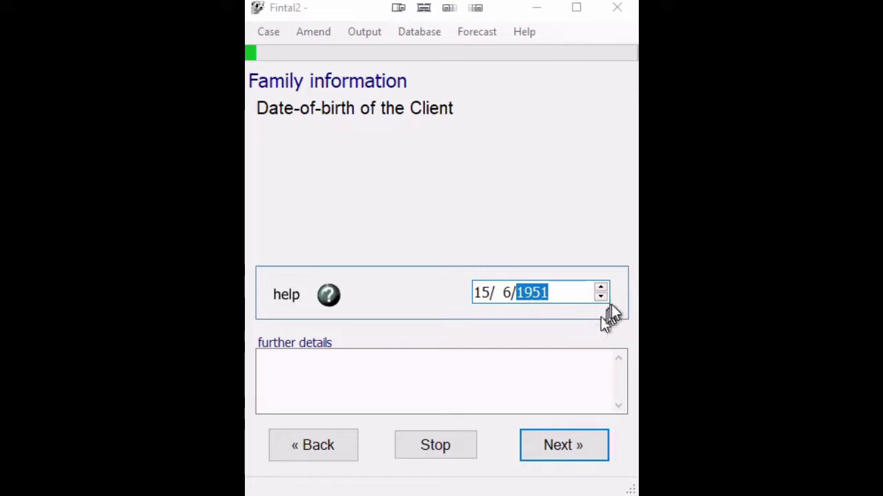
click(599, 299)
click(599, 299)
click(599, 299)
click(600, 290)
click(600, 289)
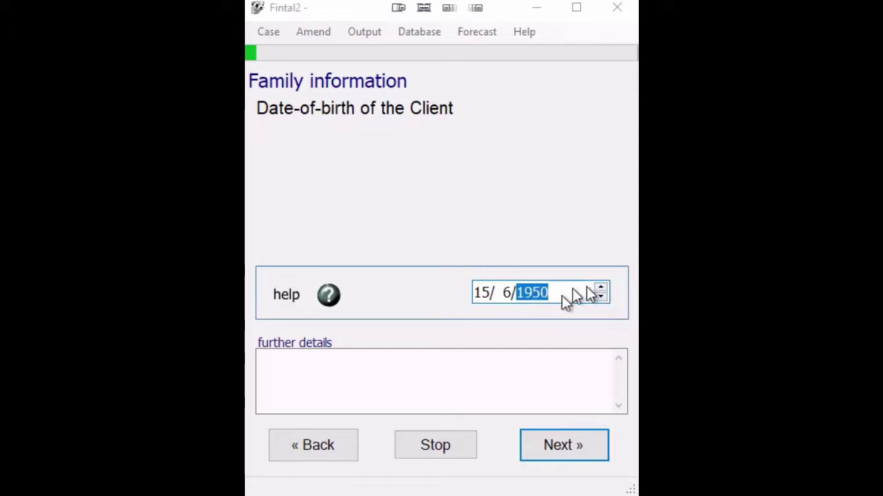
click(504, 293)
click(600, 298)
click(601, 298)
click(602, 290)
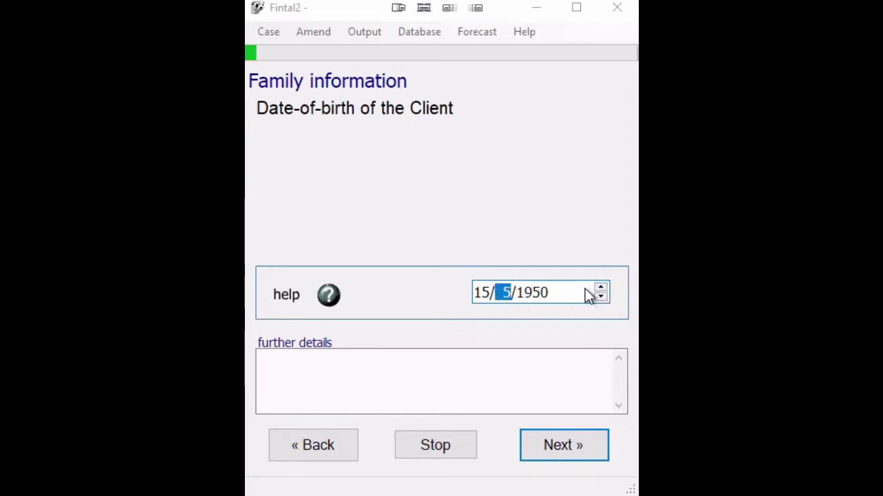
click(562, 297)
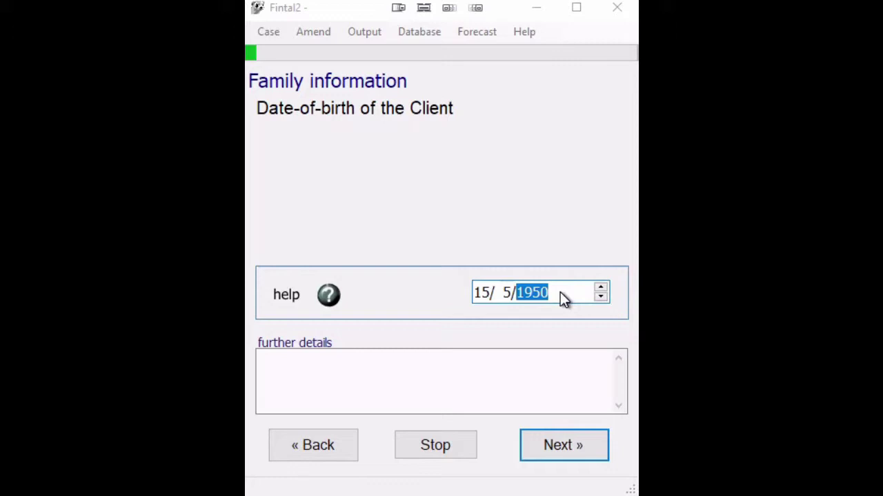
click(491, 292)
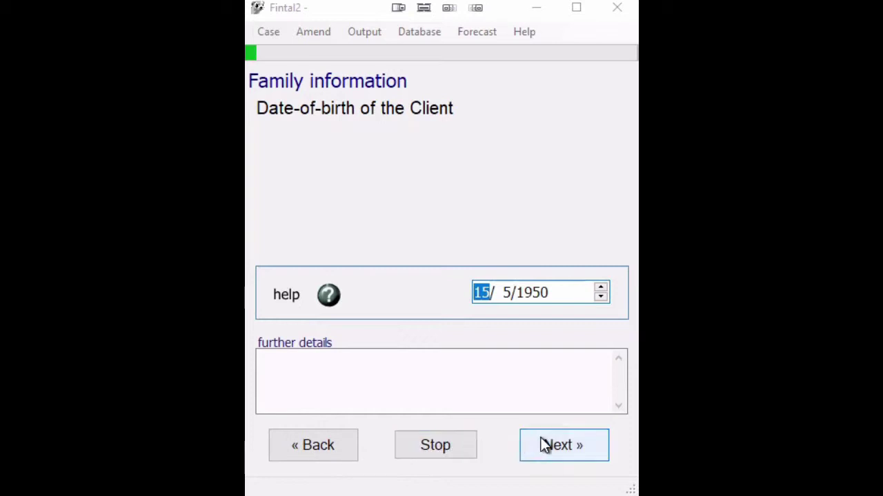
Return to the client's date of birth, enter the birth year with the further details "Recently separated", and continue
click(328, 439)
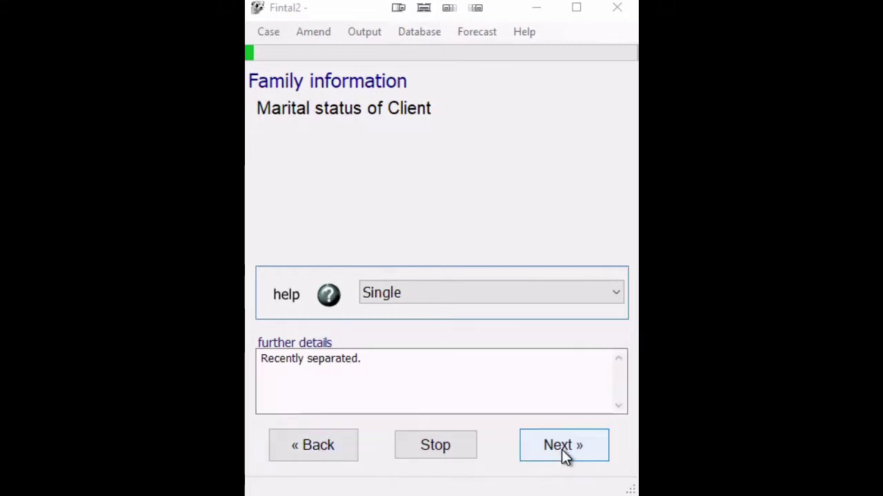
click(544, 448)
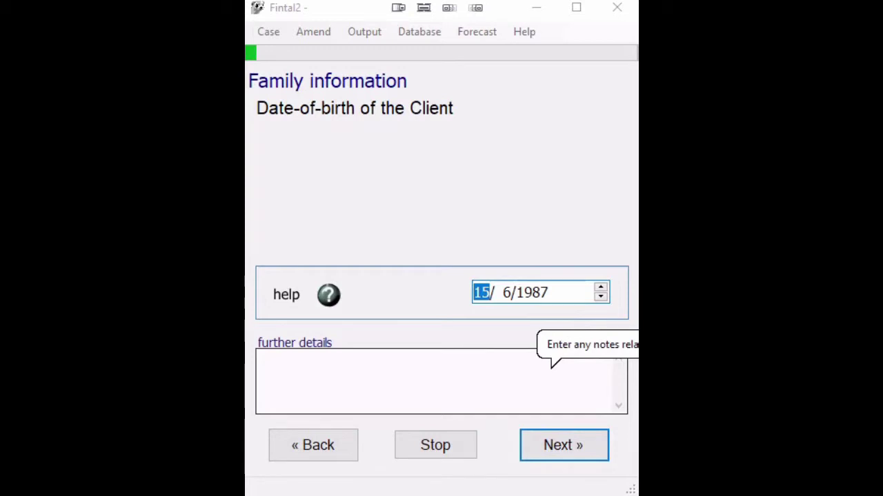
click(546, 291)
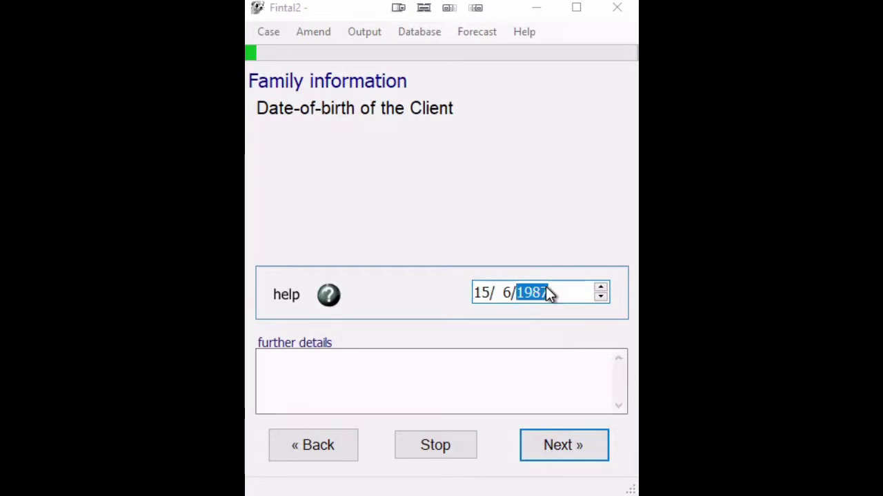
text(1951)
click(549, 384)
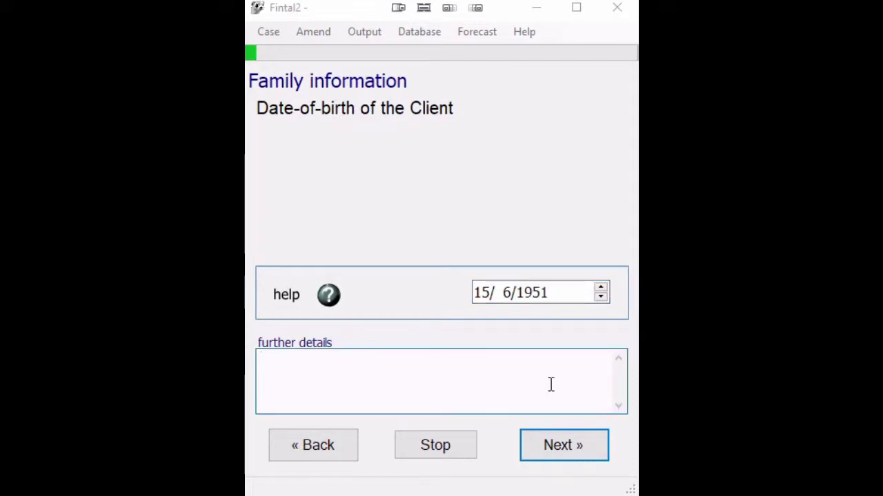
text(Recently separated)
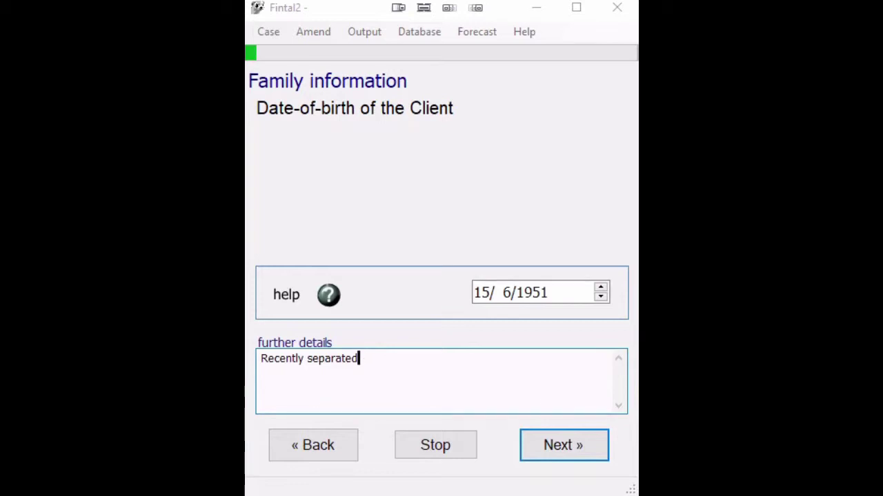
click(577, 447)
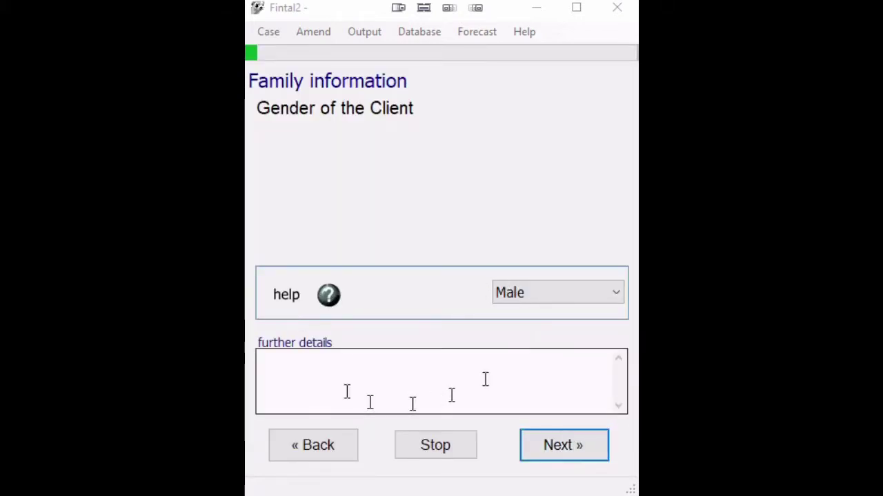
Keep the client's gender as Male and answer Yes to children living with the client for whom Child Benefit is payable
click(535, 453)
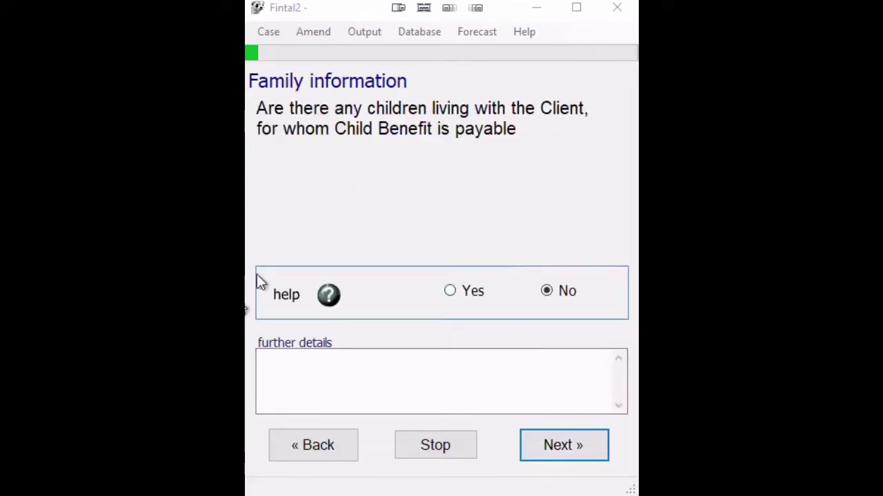
click(451, 291)
click(567, 441)
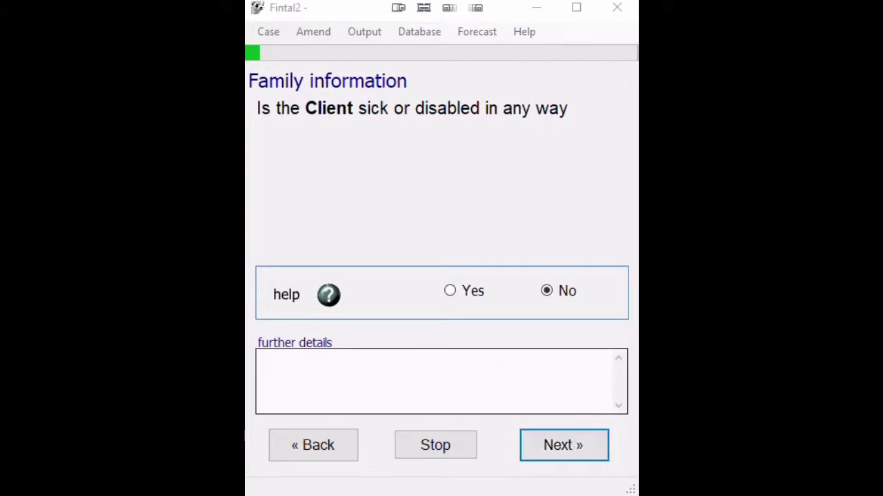
Consult the help, keep No for client sickness or disability, and leave the number receiving Carer's Allowance at 0
click(309, 297)
click(559, 444)
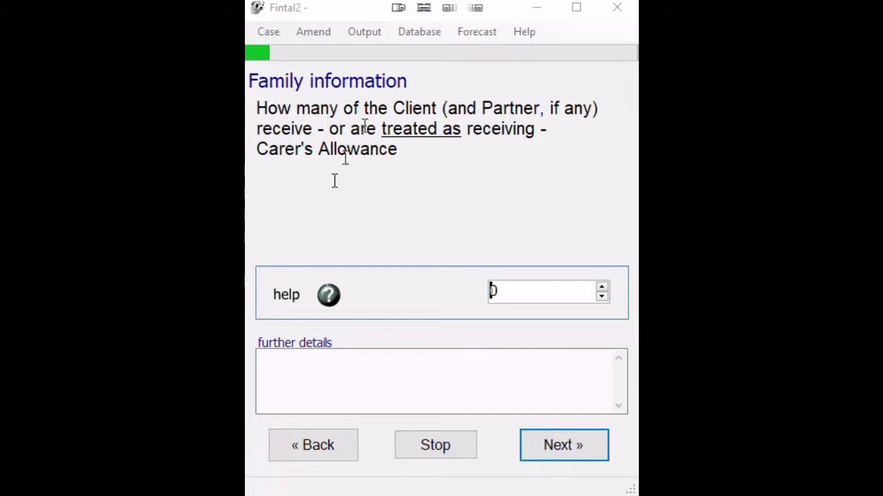
click(286, 297)
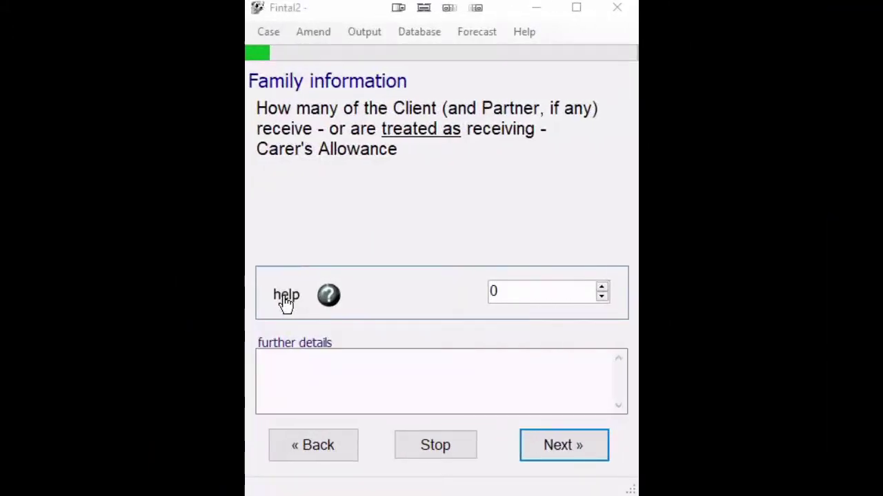
click(562, 446)
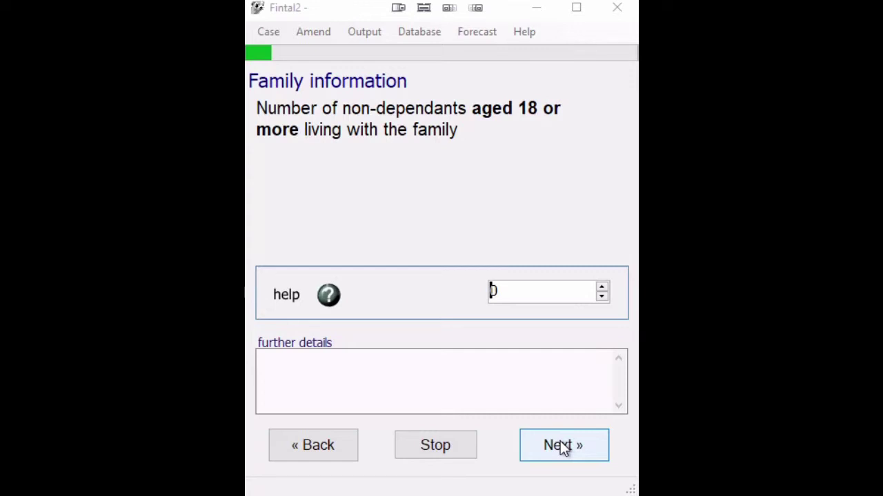
Keep 0 non-dependants aged 18 or more and leave the capital and savings at 0.00
click(560, 442)
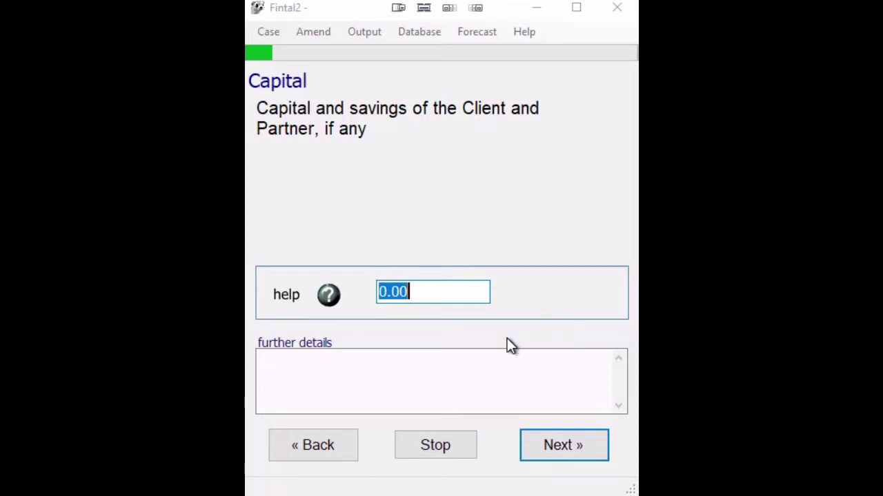
click(557, 446)
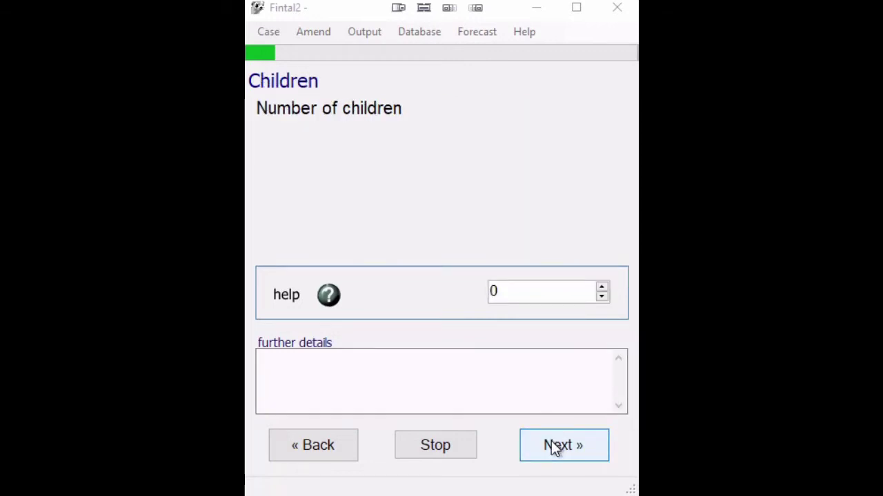
Set the number of children to 1, enter the first child's date of birth, and continue
click(602, 286)
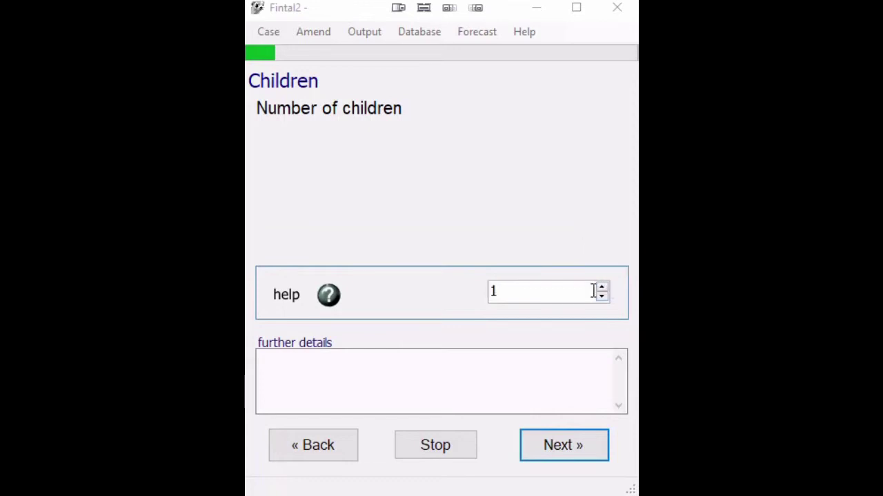
click(545, 446)
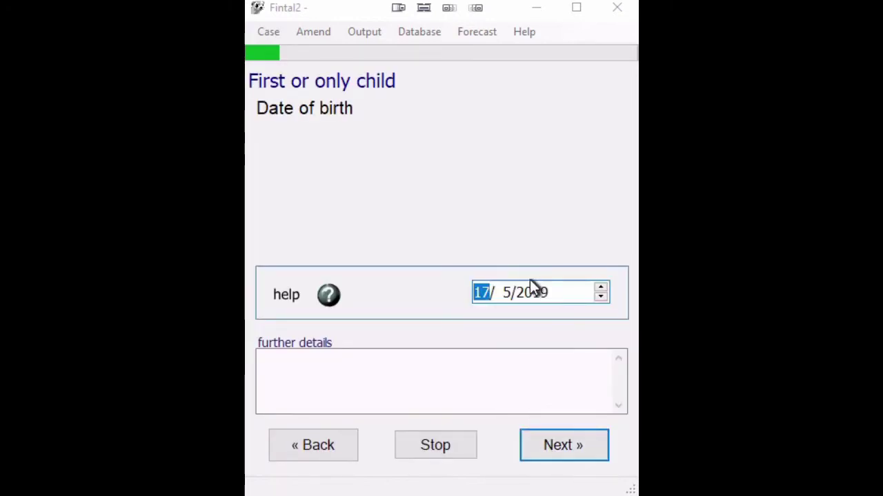
click(531, 293)
text(1)
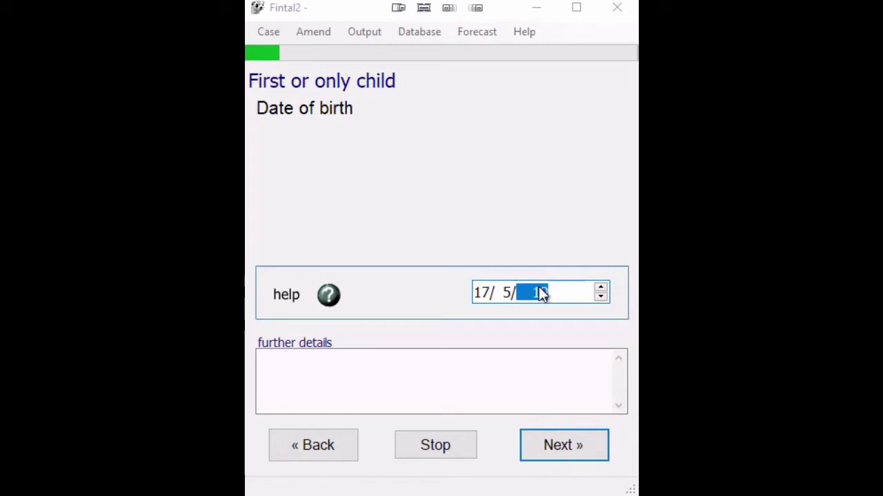
text(9)
text(00)
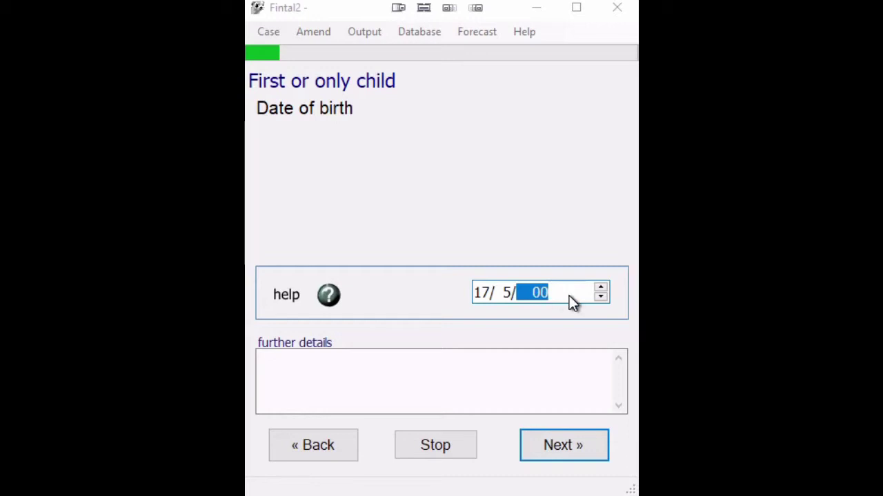
text(0)
text(2)
text(0)
text(09)
click(557, 450)
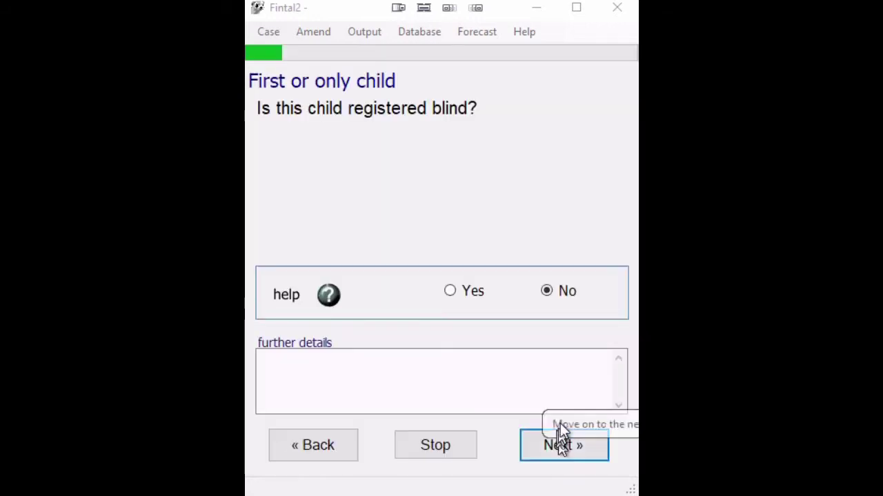
Keep No for the child being registered blind or receiving DLA or PIP, and leave the client's weekly work hours at 0.0
click(555, 444)
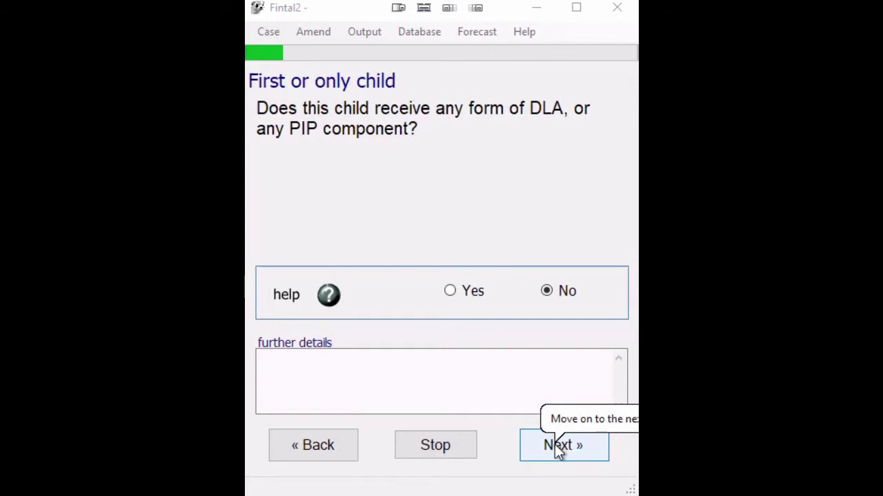
click(555, 444)
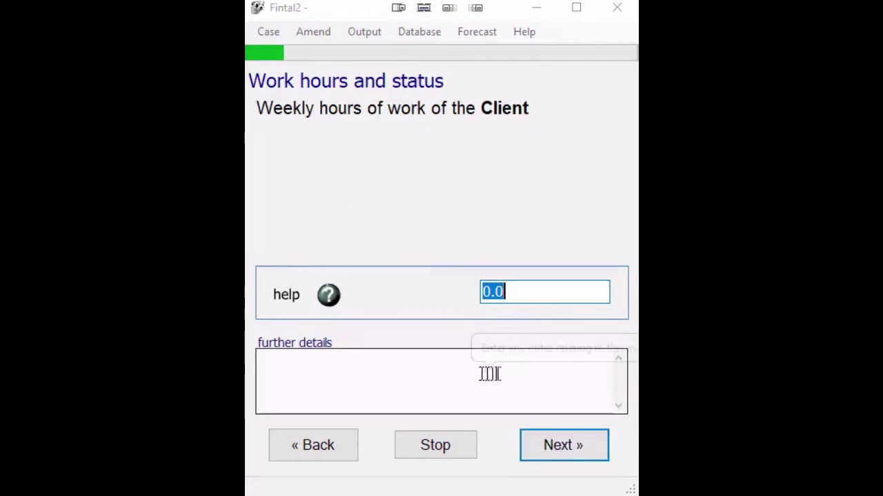
click(562, 445)
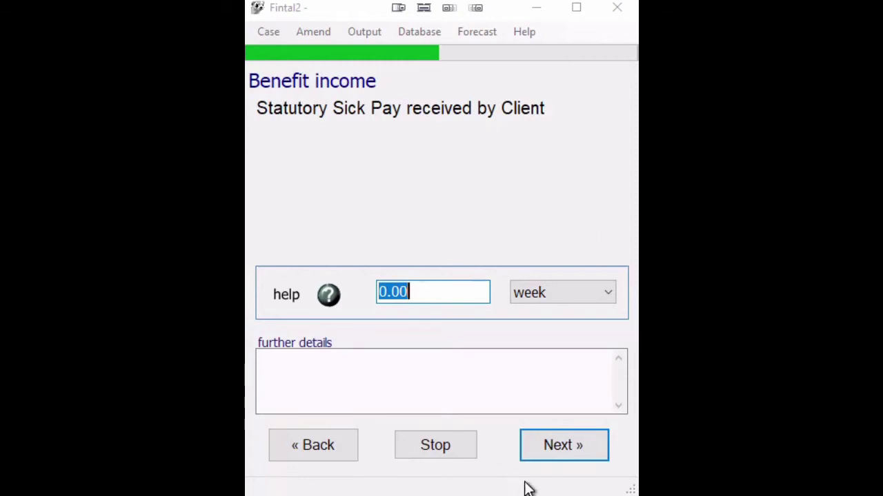
Leave Statutory Sick Pay, Statutory Maternity Pay, Maternity Allowance and war pensions at 0.00, and keep No for Guardian's Allowance
click(562, 446)
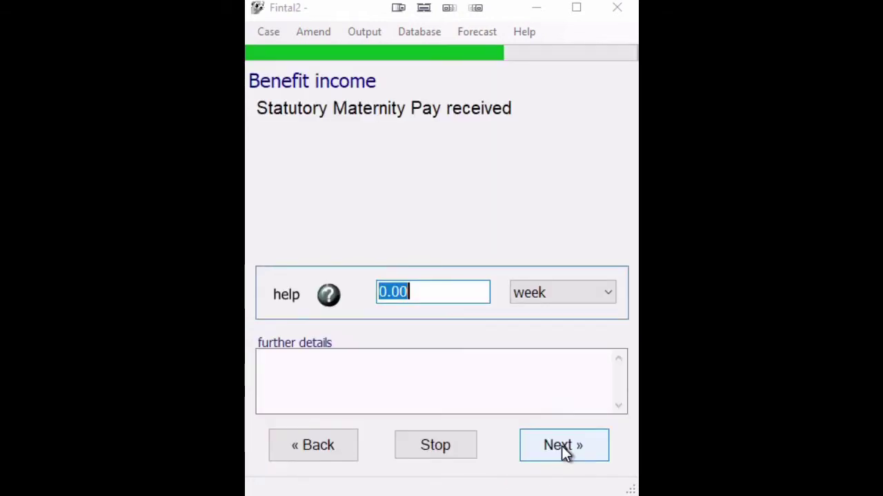
click(561, 446)
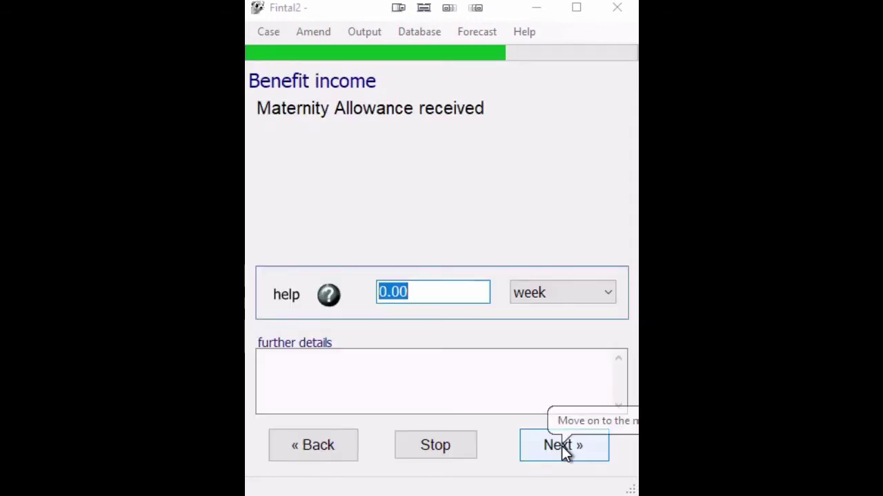
click(562, 446)
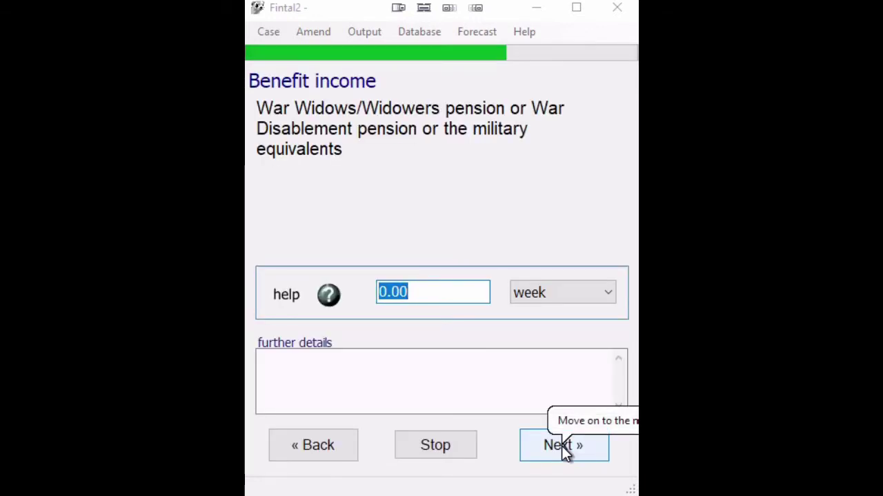
click(561, 446)
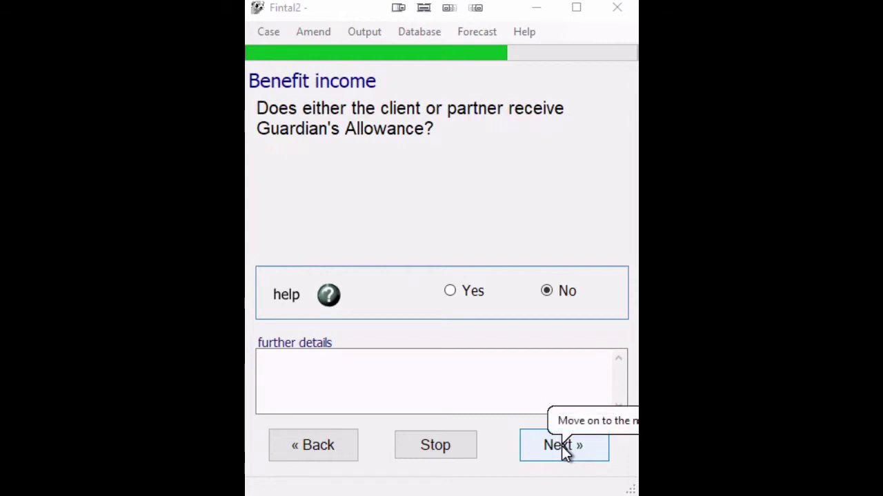
click(561, 446)
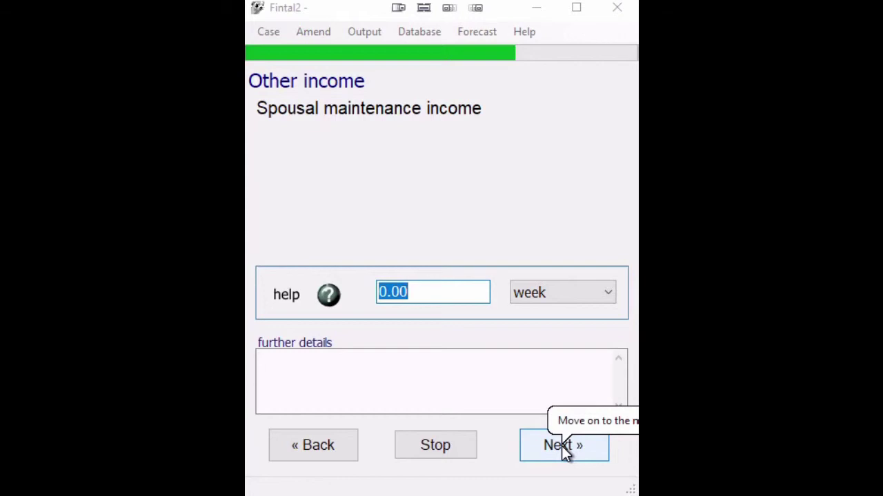
Leave both the spousal maintenance income and the maintenance income for children at 0.00
click(561, 446)
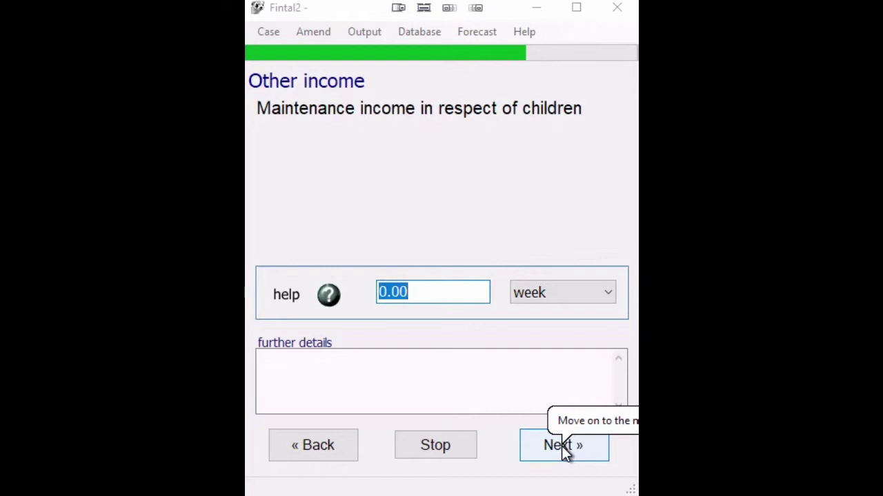
click(561, 446)
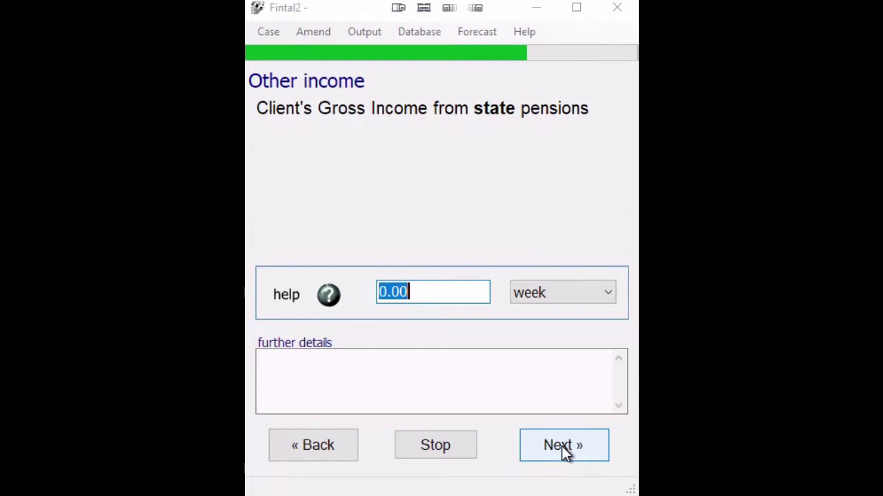
Set the client's gross income from state pensions to 140 per week and continue
text(14)
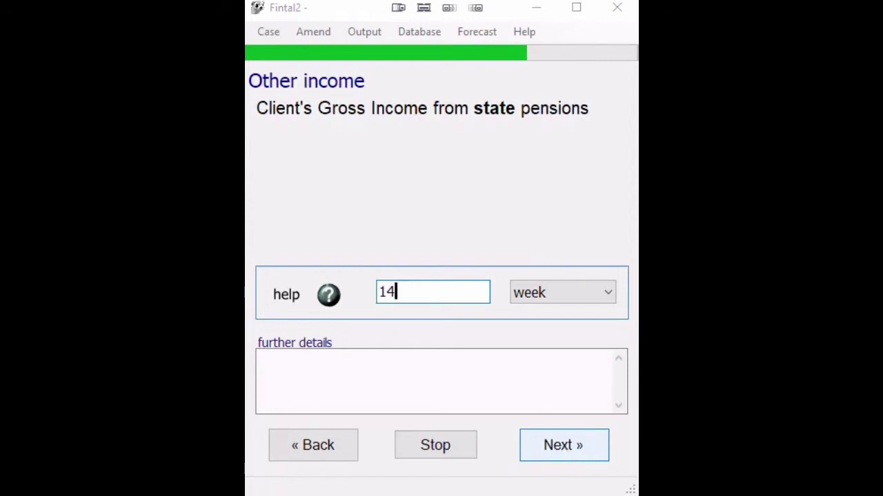
text(0)
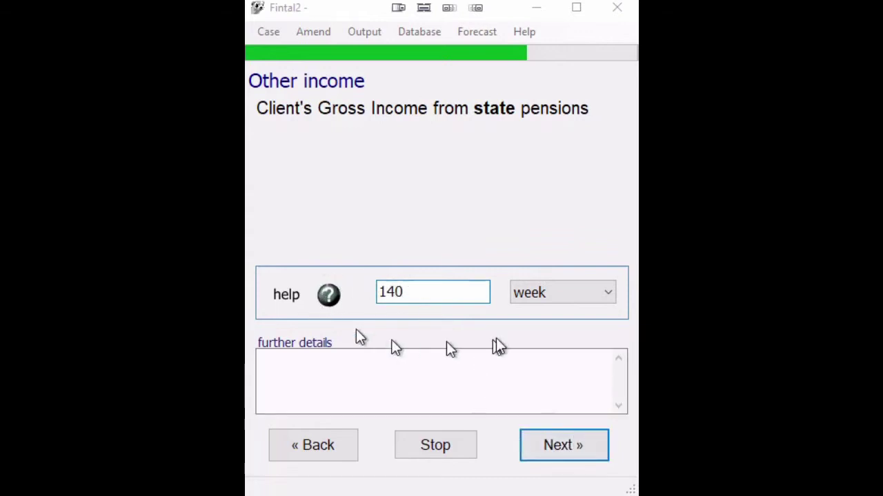
click(594, 297)
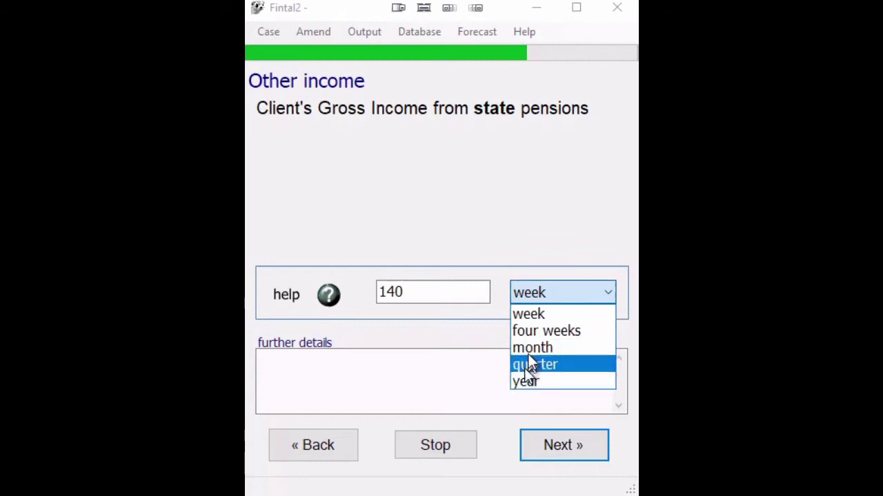
click(551, 292)
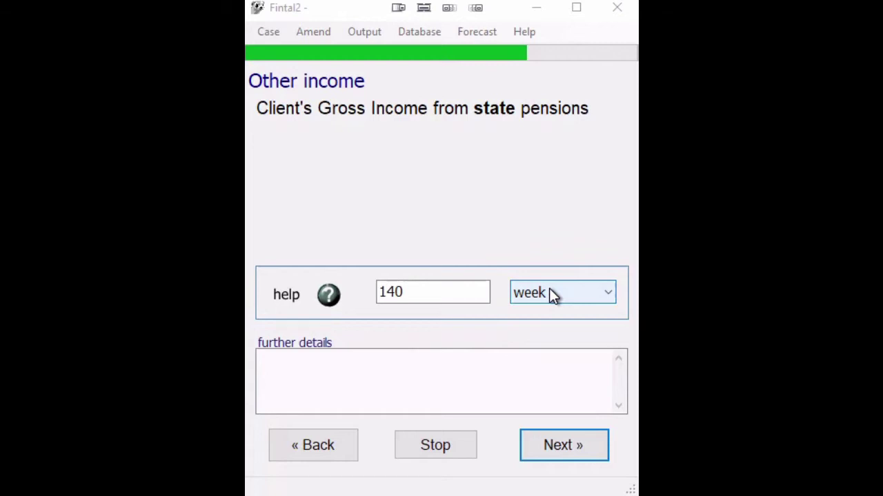
click(560, 447)
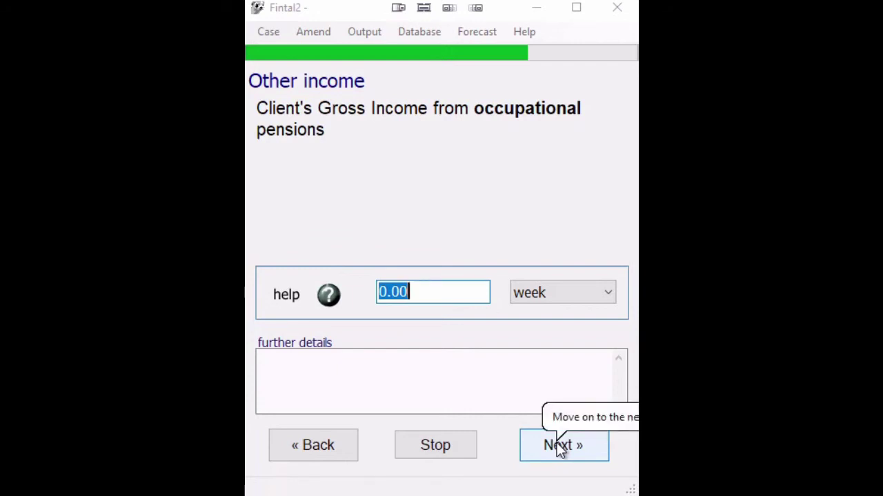
Leave the client's gross income from occupational and private pensions at 0.00 and continue
click(560, 447)
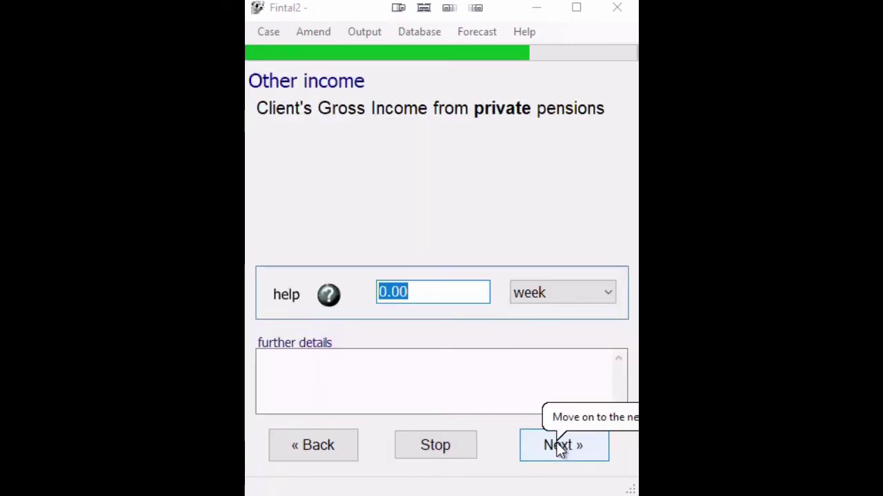
click(560, 447)
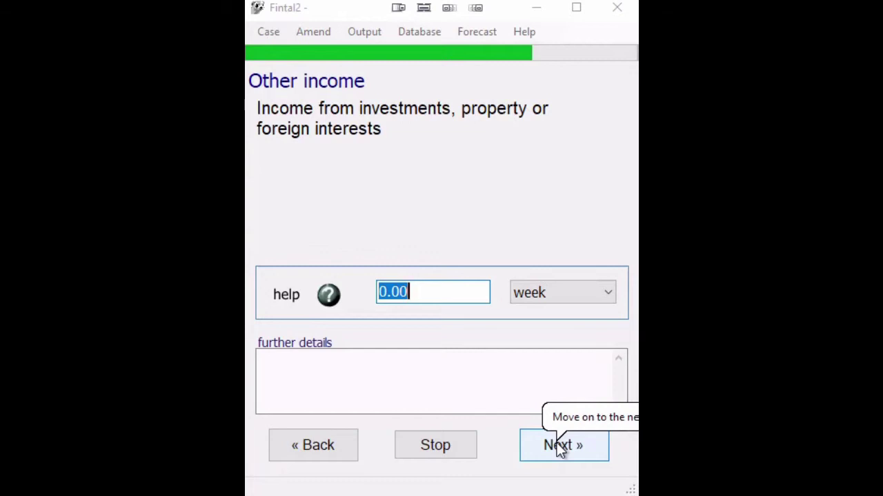
Leave the investment, property and foreign income at 0.00 and set the first other taxable, assessable income to 10 per week
click(556, 443)
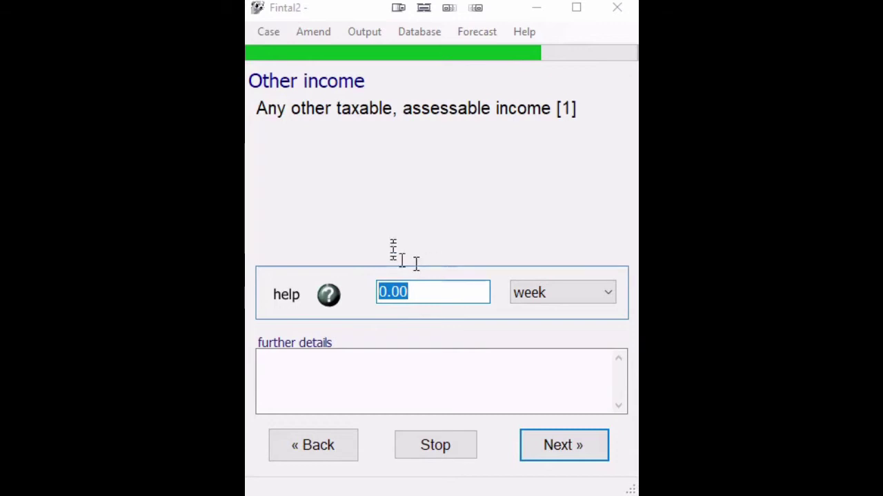
text(10)
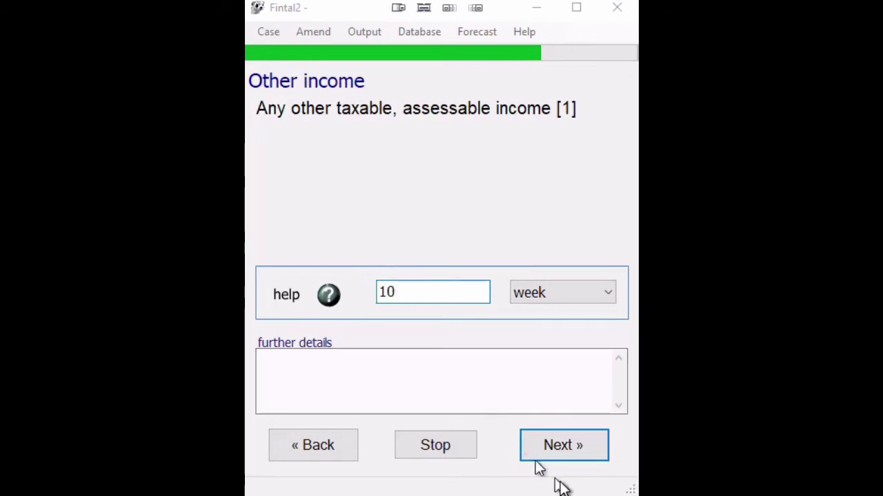
click(584, 444)
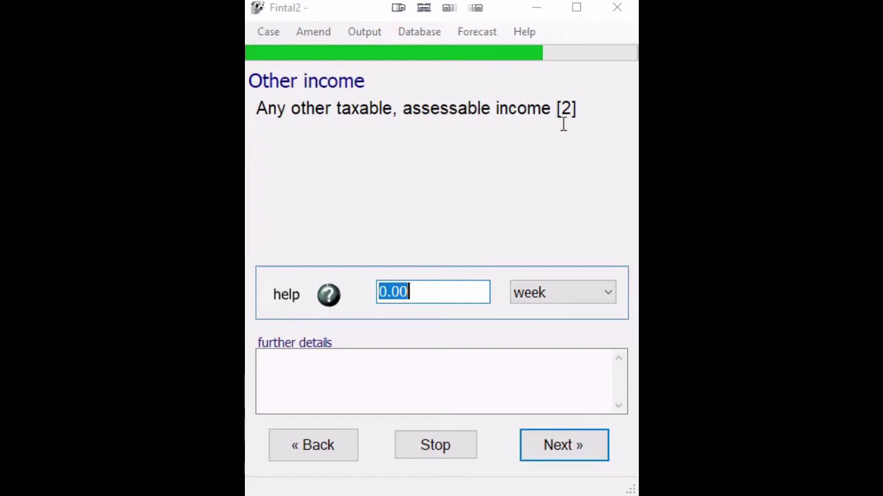
Leave the second other taxable income, the untaxable income, the student contribution and the Tax Credit deductions at 0.00
click(545, 447)
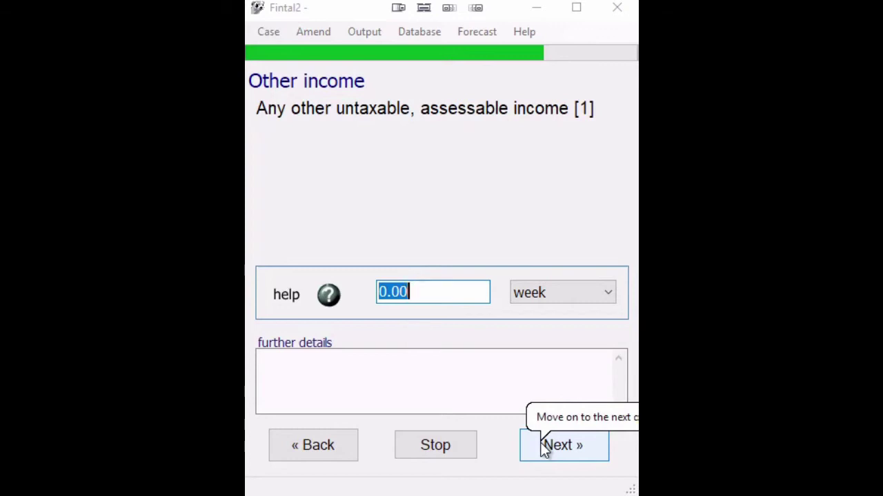
click(545, 447)
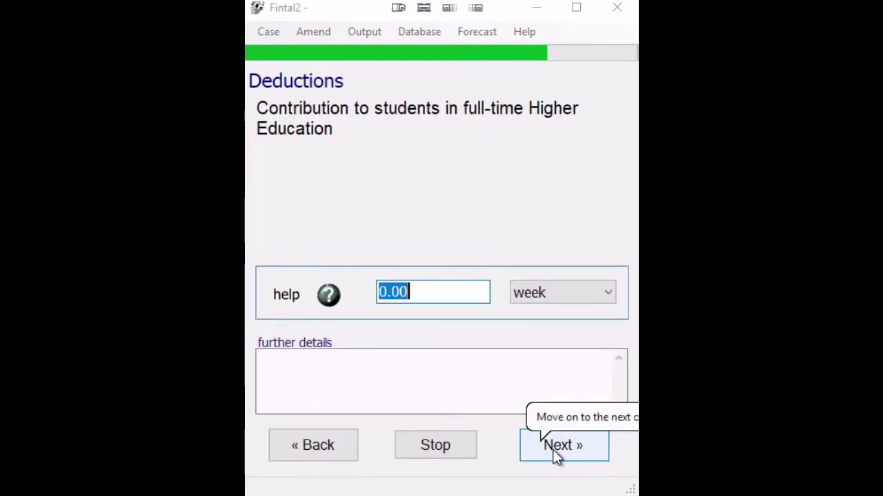
click(555, 452)
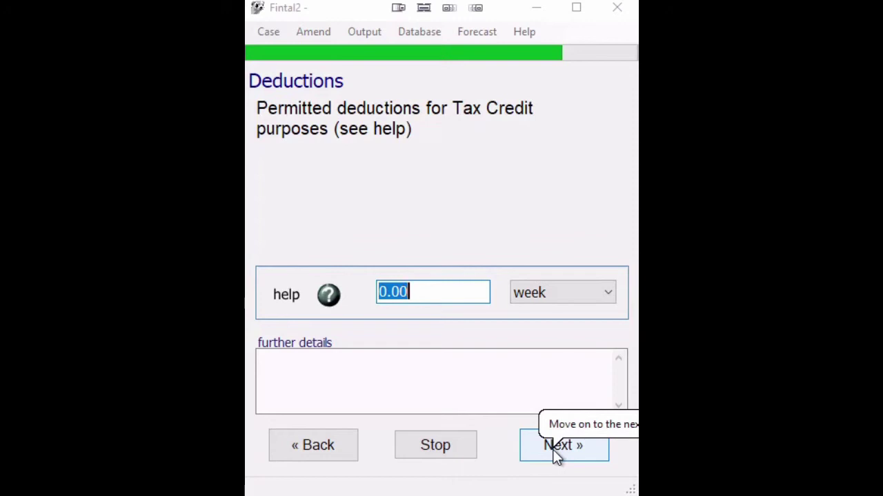
click(555, 455)
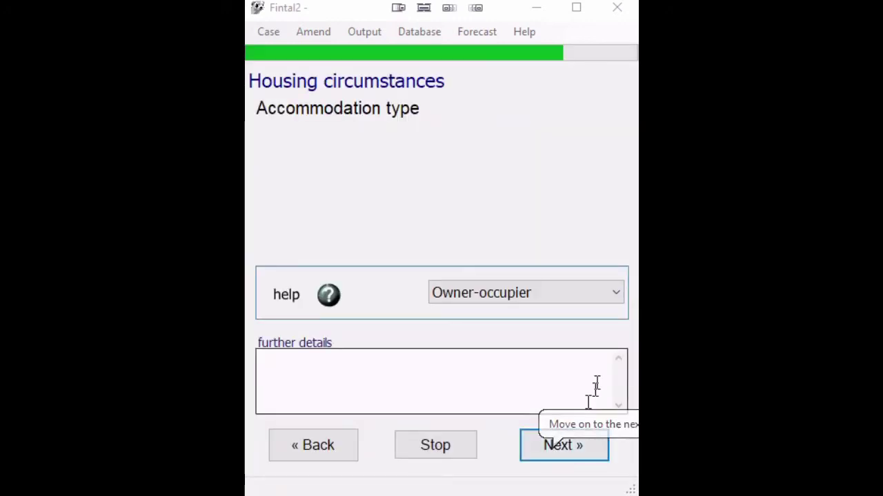
Keep Owner-occupier as the accommodation type and answer No to making mortgage payments
click(617, 296)
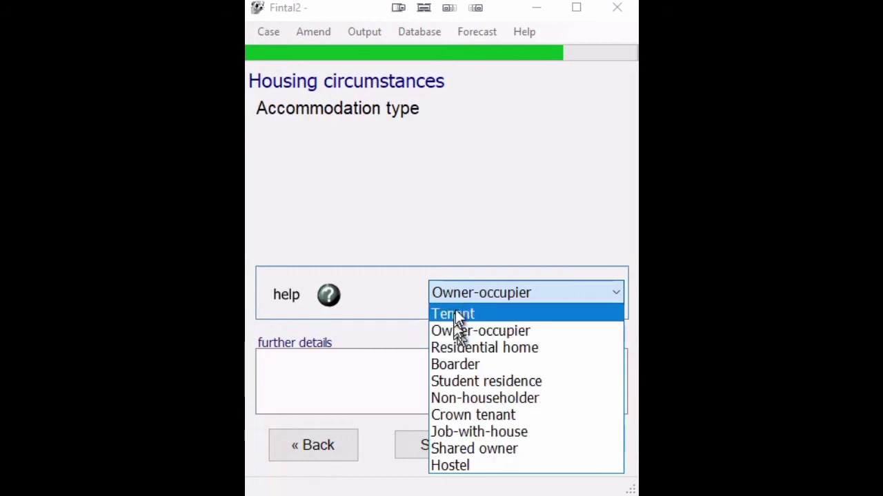
click(487, 293)
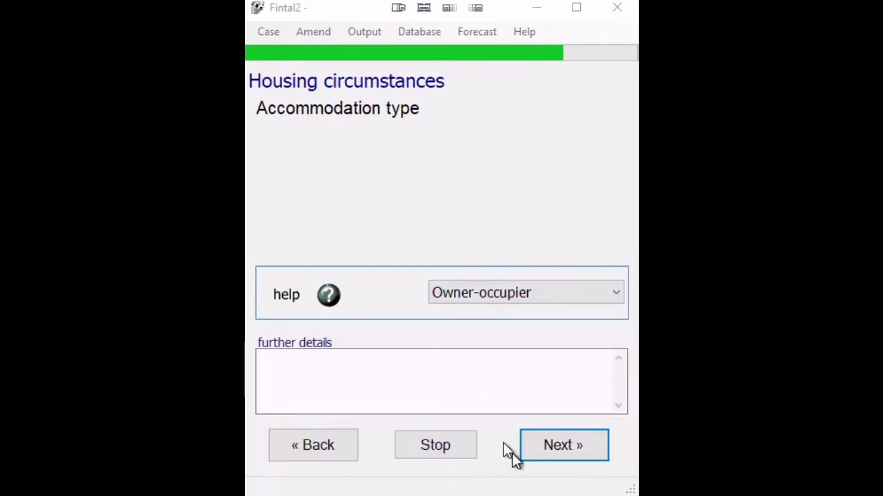
click(545, 457)
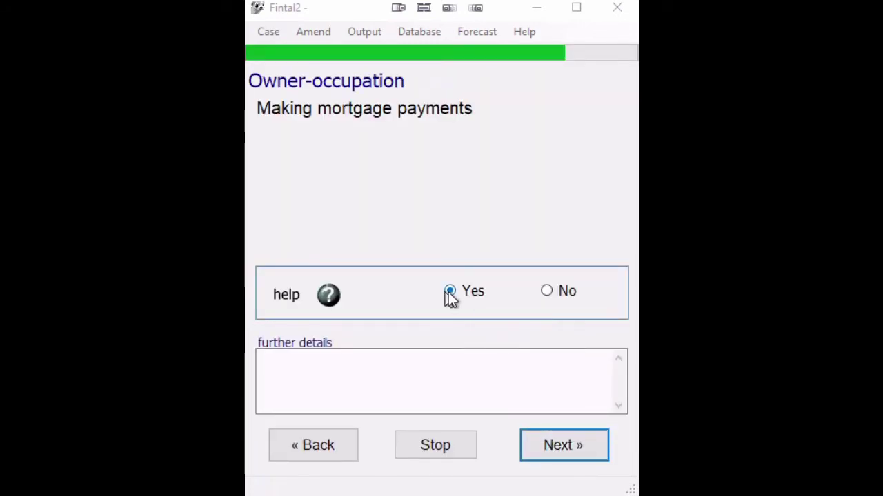
click(547, 293)
click(540, 454)
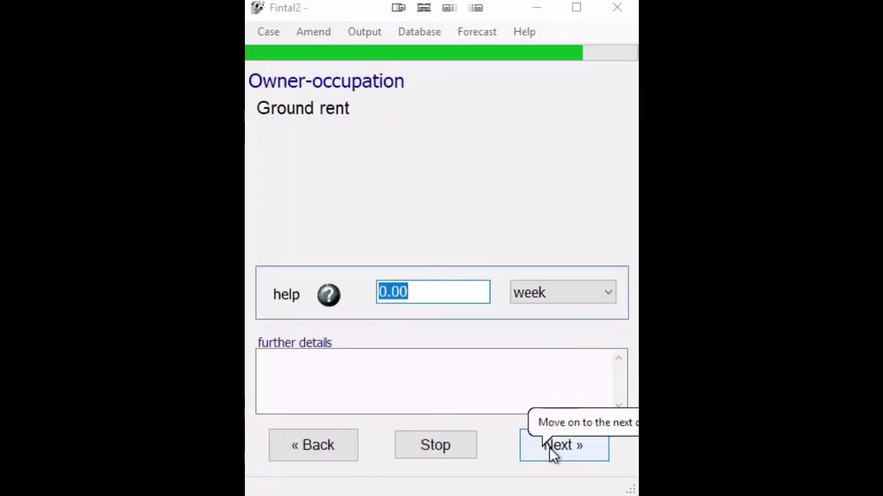
Leave ground rent and eligible service charges at 0.00, and commercial boarders and sub-tenancies at 0
click(548, 453)
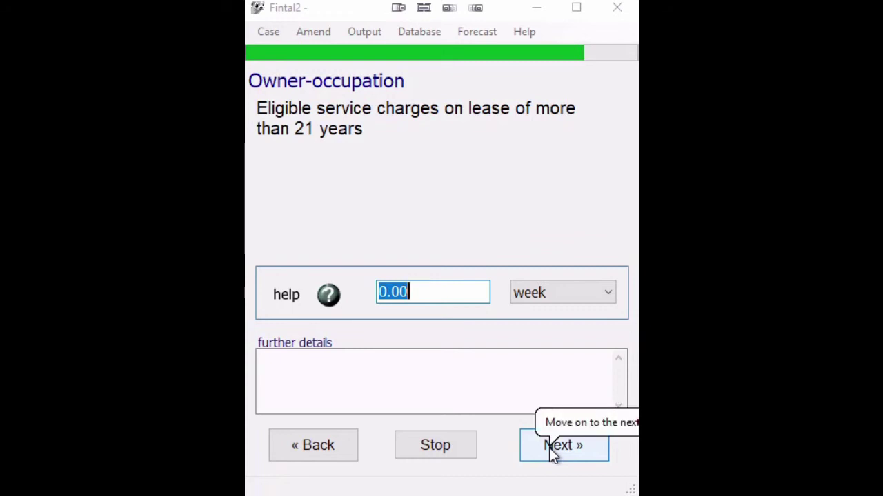
click(551, 449)
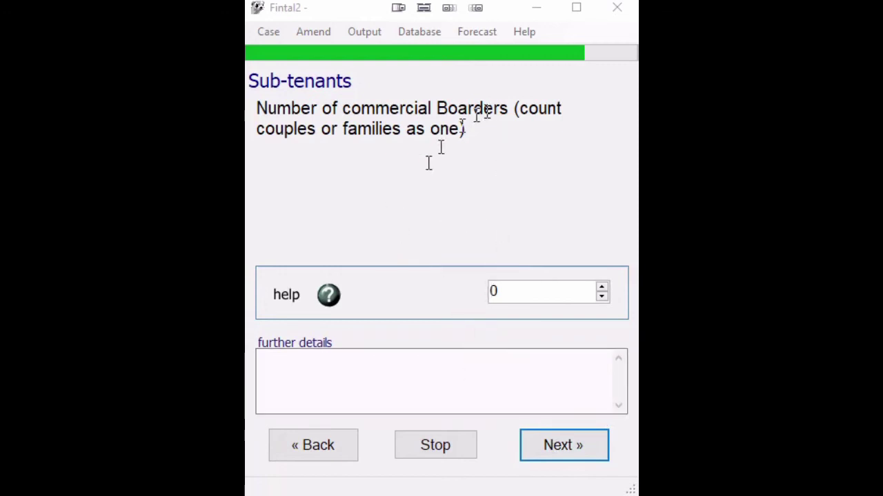
click(551, 447)
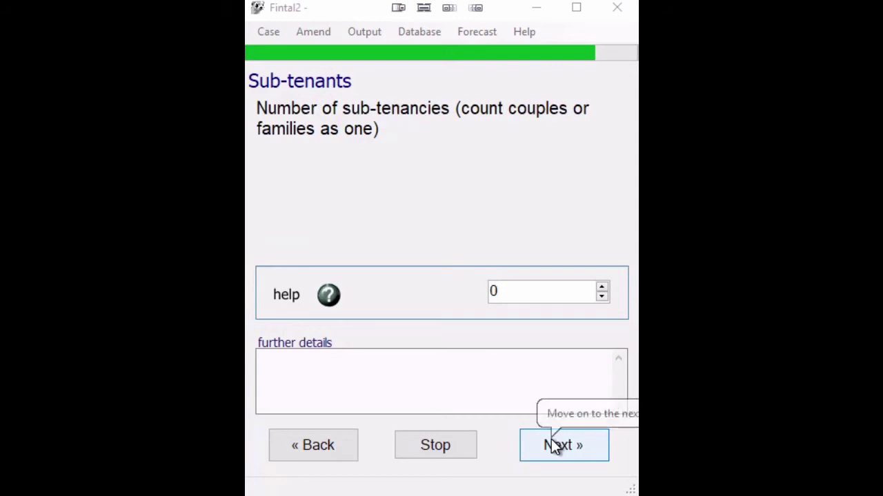
click(555, 447)
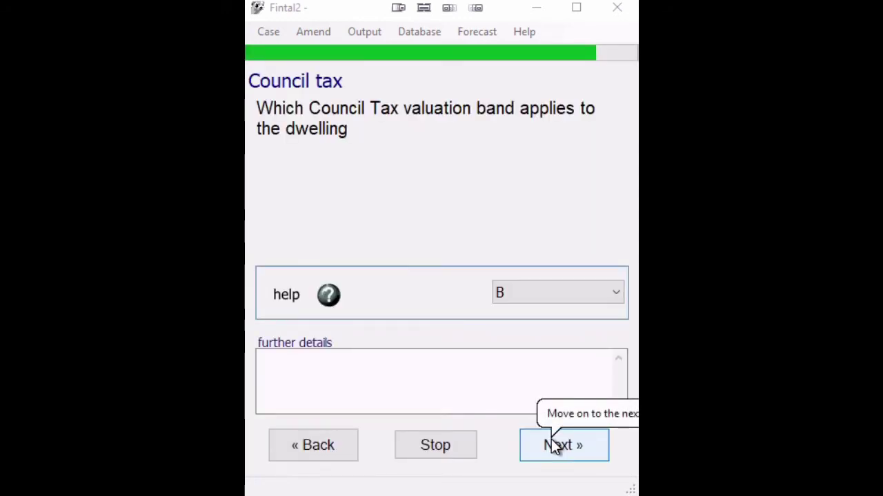
Set the dwelling's Council Tax valuation band to C and continue
click(591, 291)
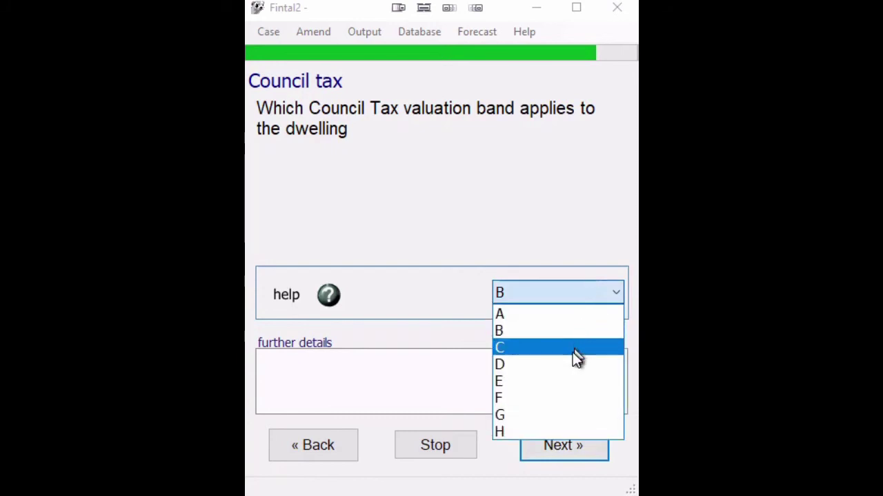
click(572, 353)
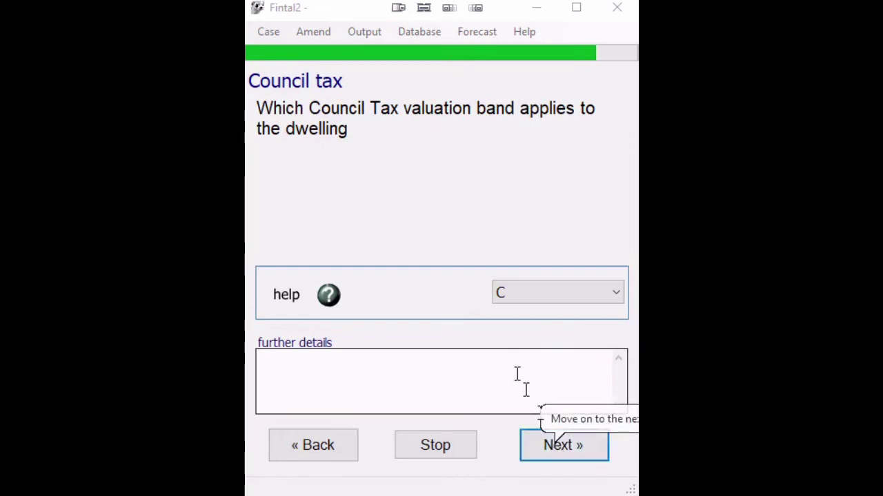
click(562, 445)
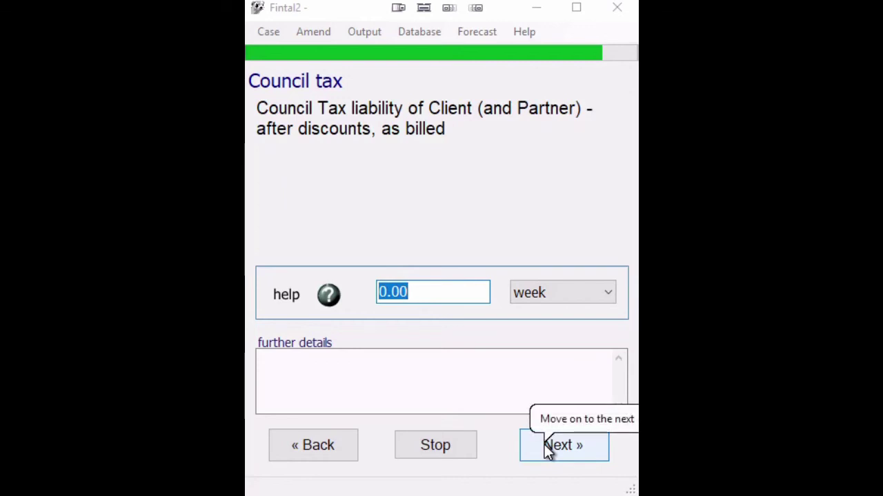
Set the Council Tax liability after discounts to 1500 per year and continue
text(1500)
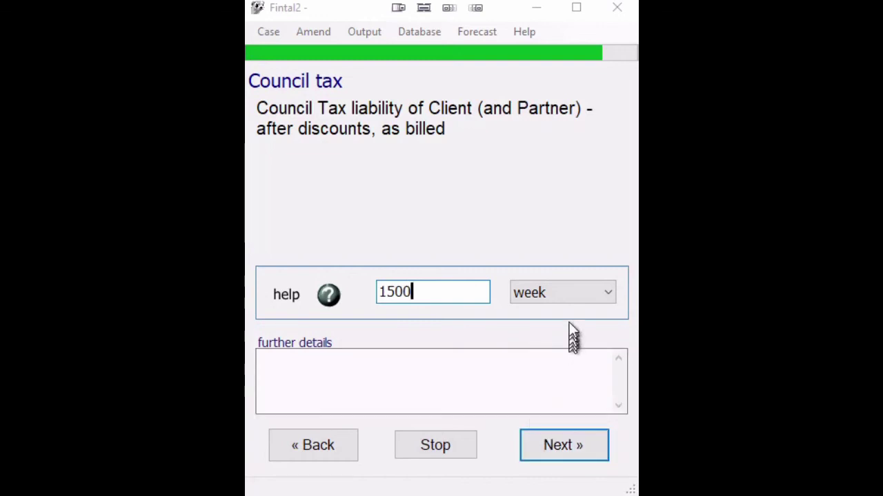
click(573, 292)
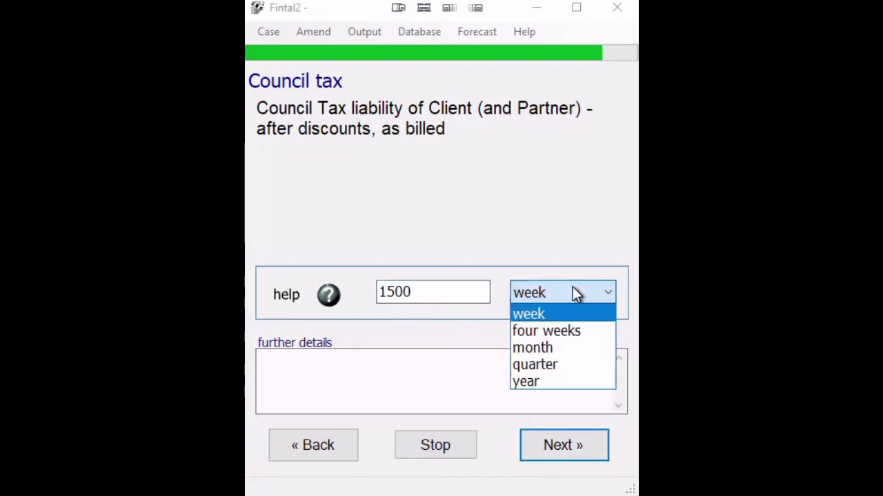
click(526, 381)
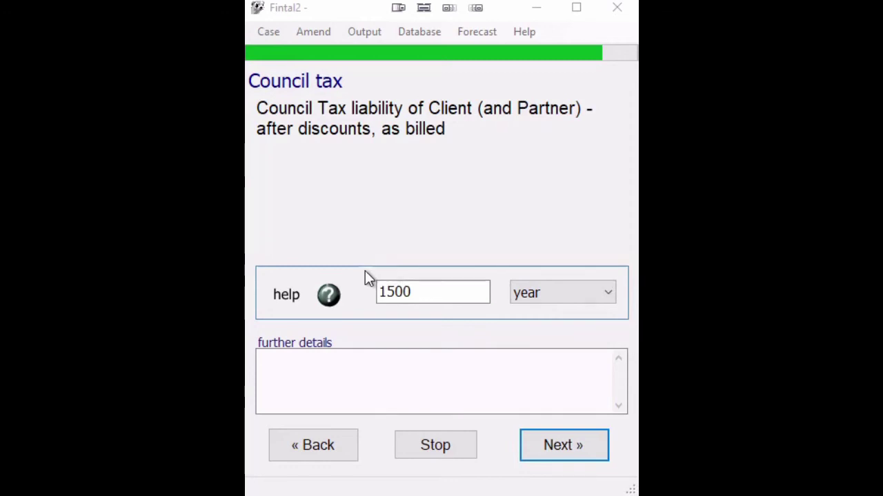
click(551, 454)
Enter 1 person liable for Council Tax and leave the number of invisible liable persons at 0
text(1)
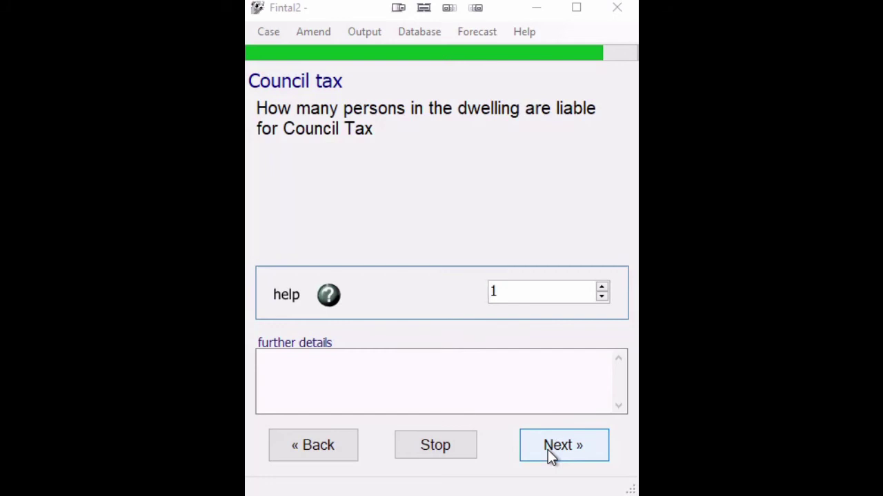
click(551, 455)
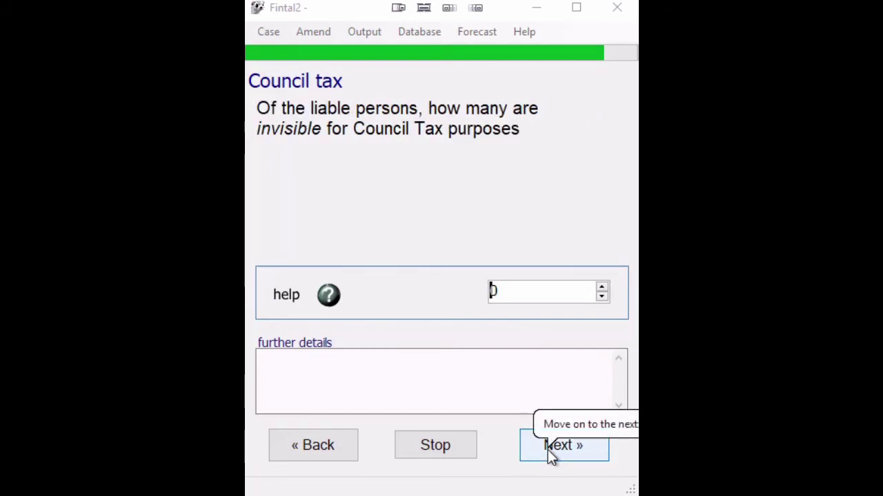
click(552, 455)
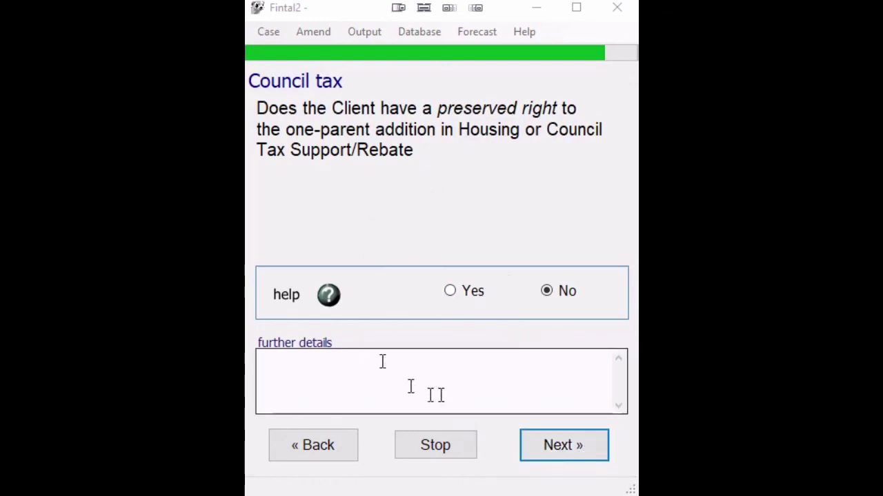
Keep No for preserved rights to the one-parent addition and the family premium, and acknowledge the end of the benefits questions
click(552, 457)
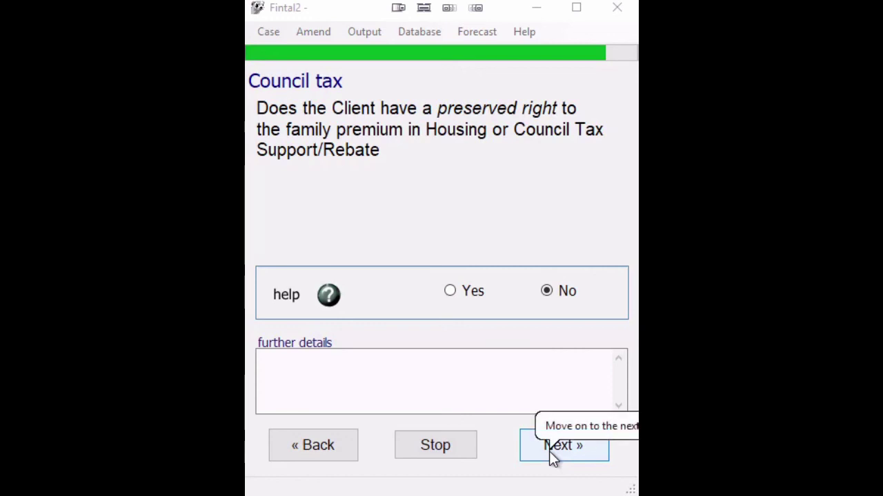
click(551, 457)
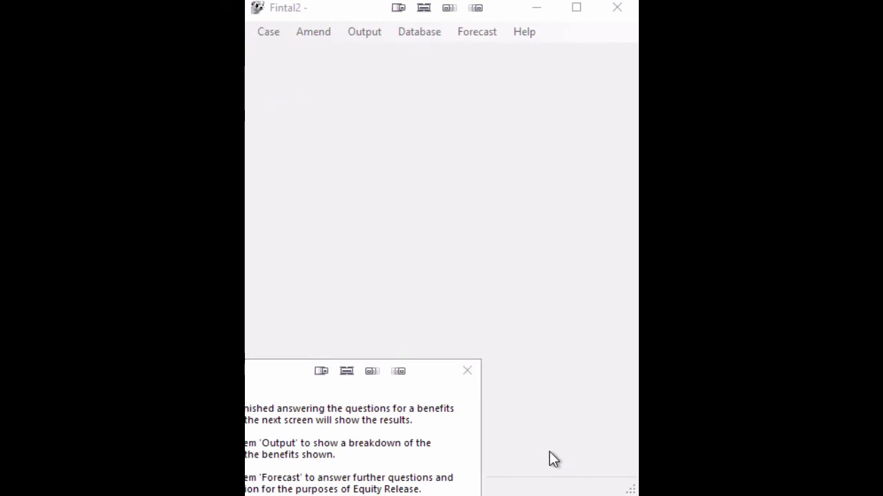
drag(264, 377, 279, 271)
click(441, 425)
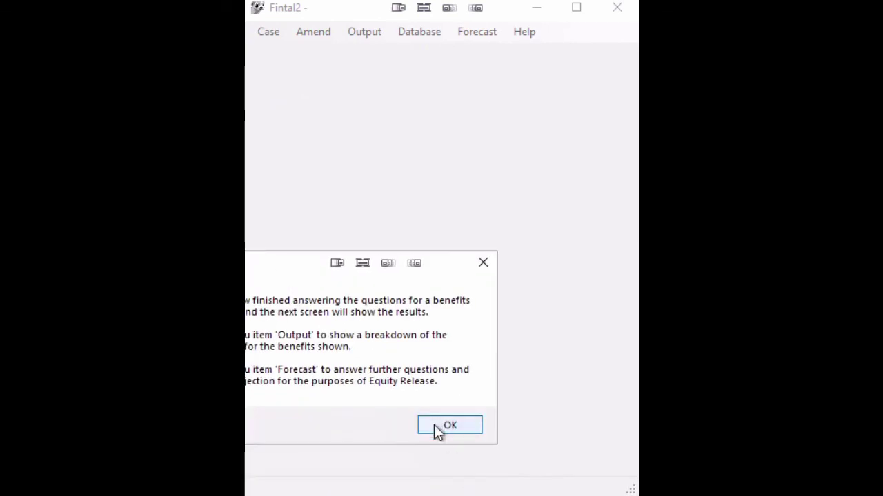